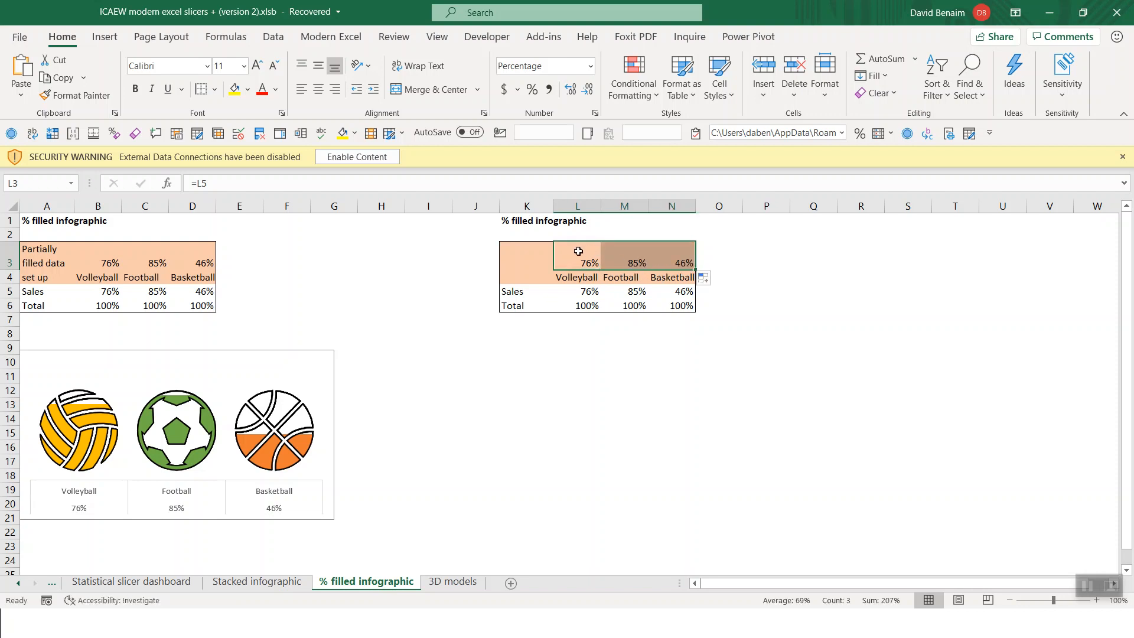
Step: Insert a 2-D clustered bar chart from L3:N6 and place it just below that table
{"action": "left_click_drag", "start_coordinate": [578, 251], "coordinate": [681, 303]}
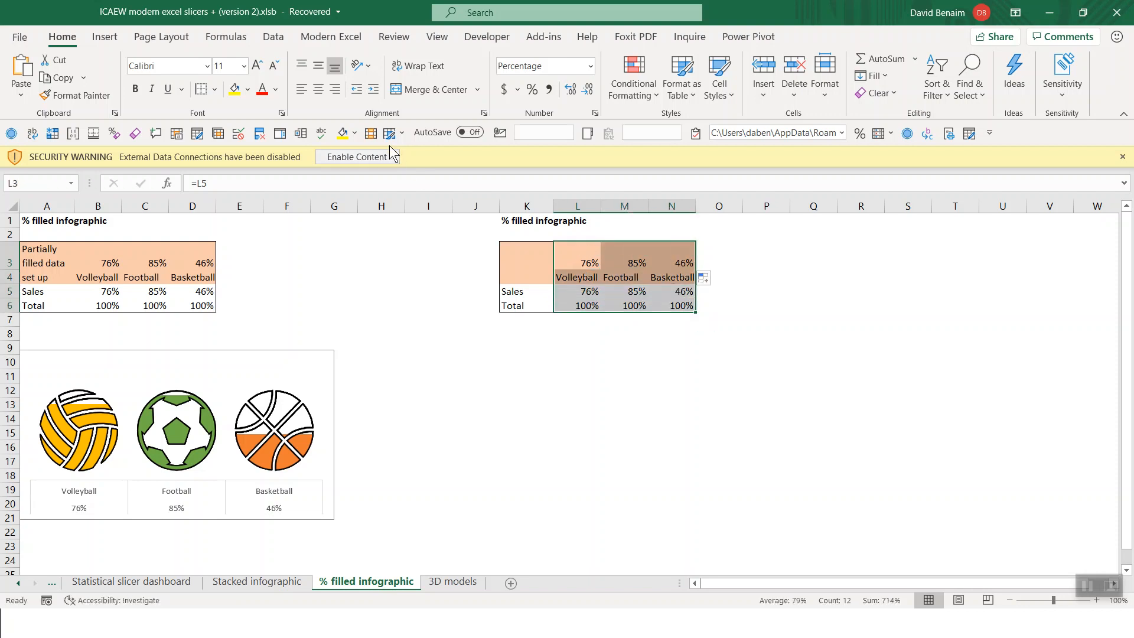
{"action": "left_click", "coordinate": [105, 37]}
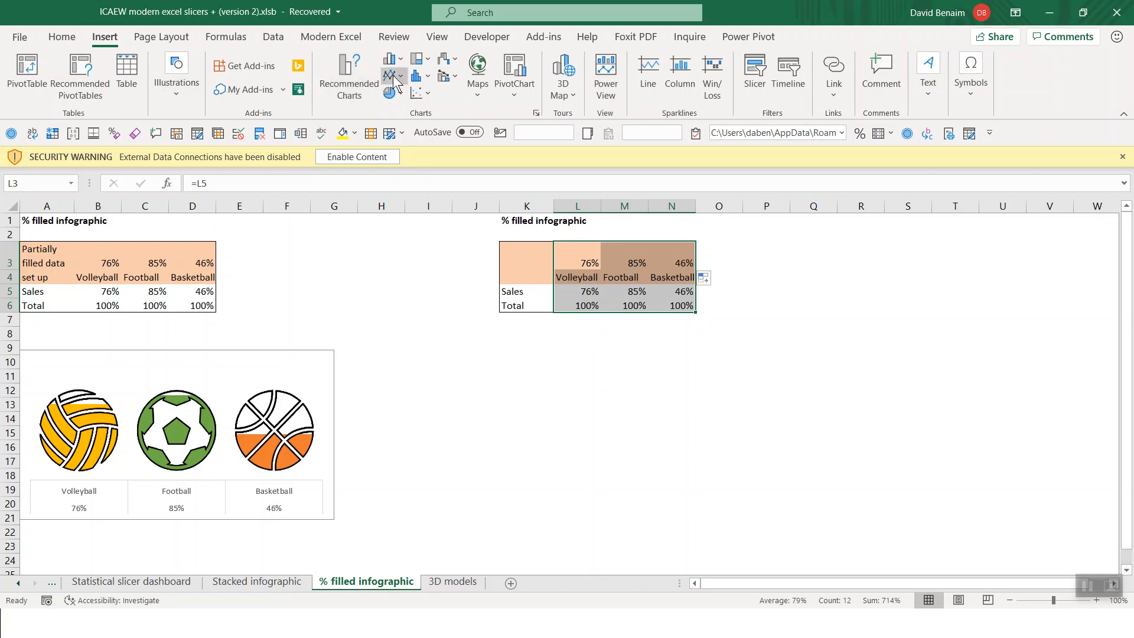
{"action": "left_click", "coordinate": [394, 60]}
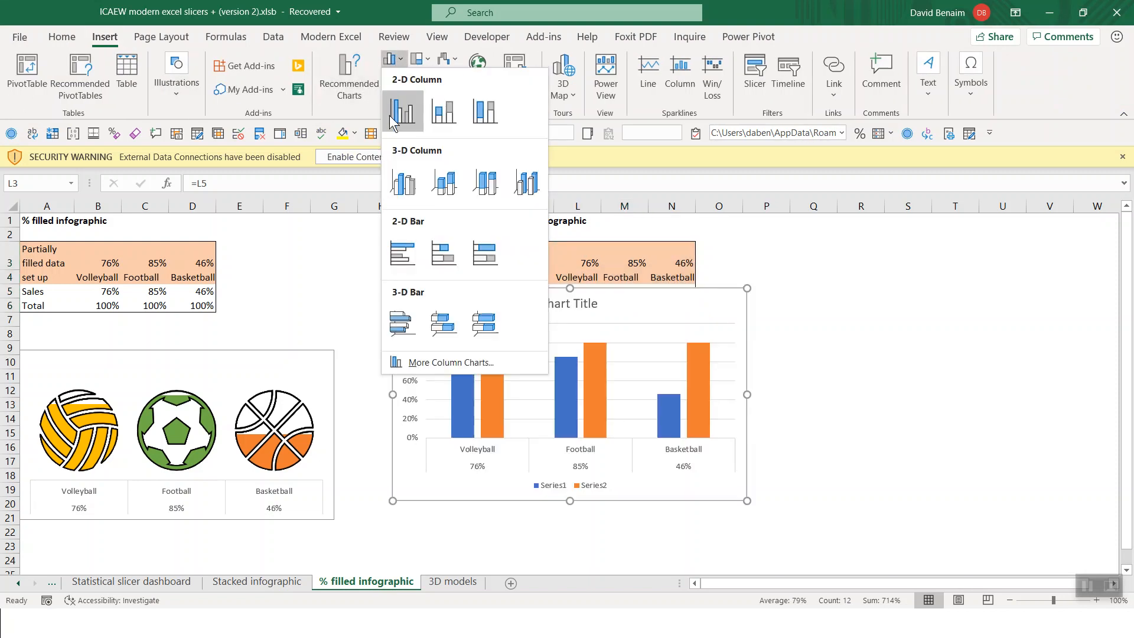
{"action": "left_click", "coordinate": [402, 254]}
{"action": "left_click_drag", "start_coordinate": [506, 297], "coordinate": [605, 320]}
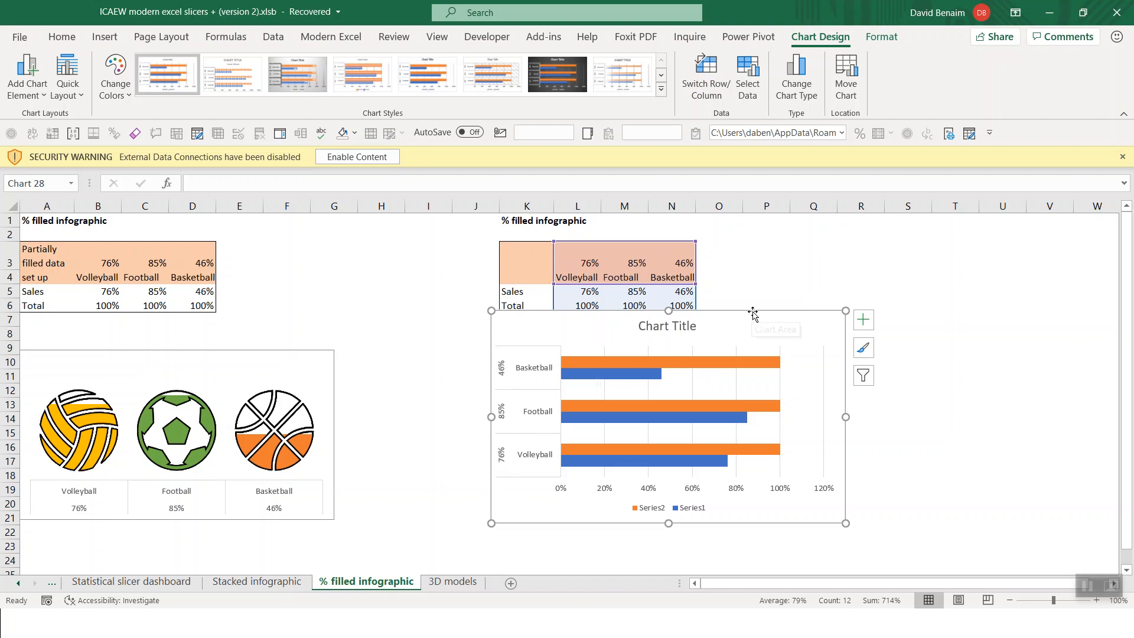
Step: Insert the basketball, football (soccer ball) and volleyball icons from the Sports category
{"action": "left_click", "coordinate": [448, 250]}
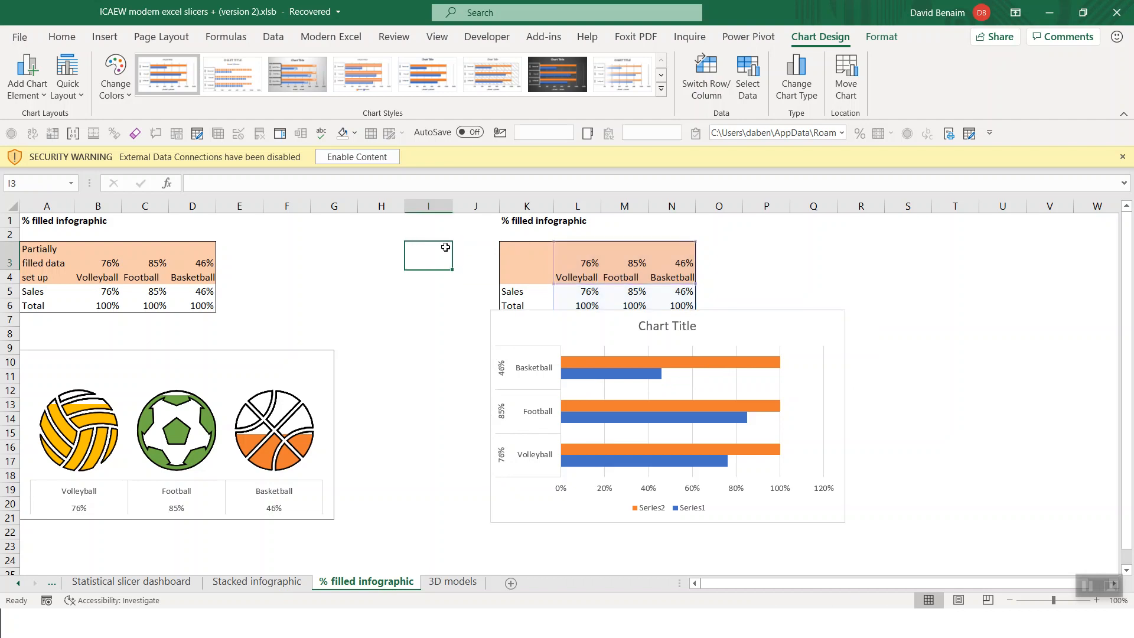
{"action": "left_click", "coordinate": [115, 39]}
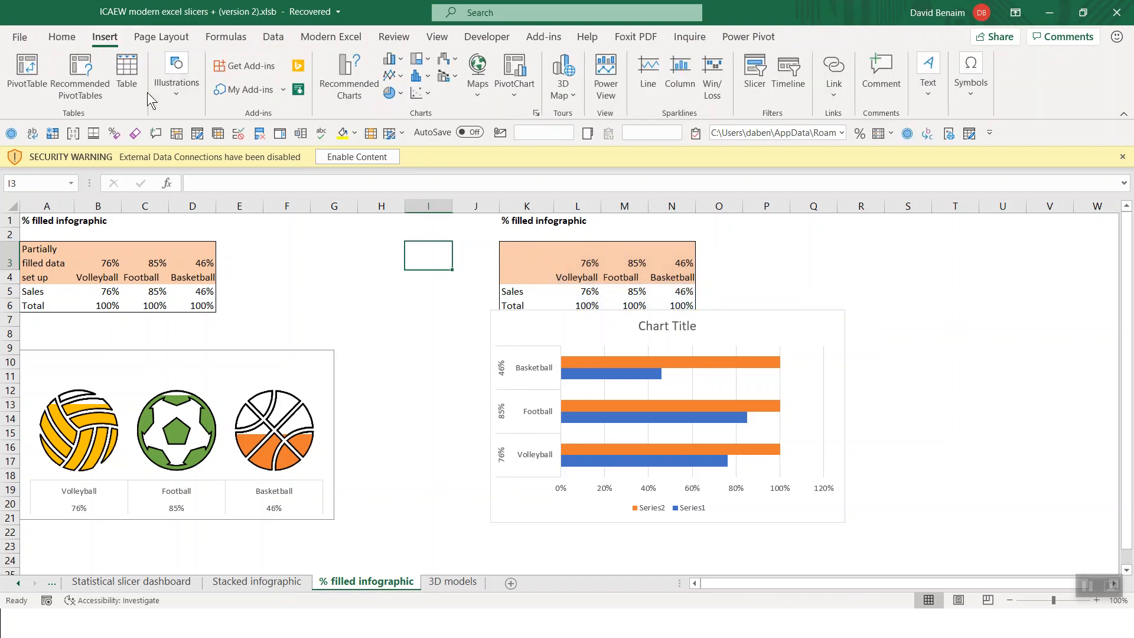
{"action": "left_click", "coordinate": [169, 101]}
{"action": "left_click", "coordinate": [266, 157]}
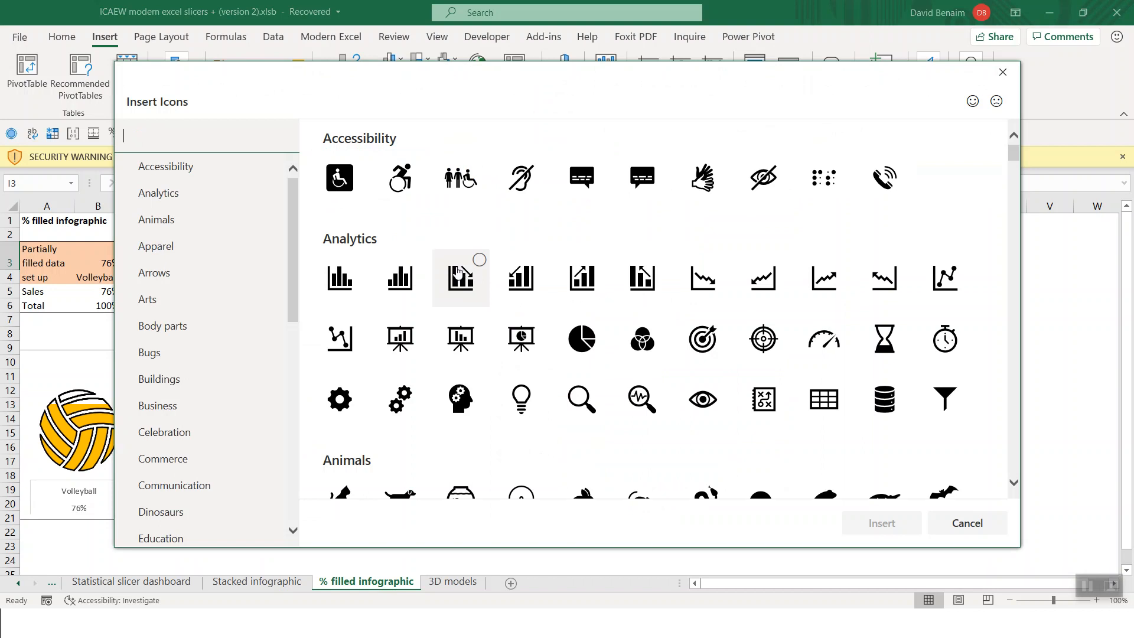
{"action": "scroll", "coordinate": [265, 369], "scroll_direction": "down", "scroll_amount": 10}
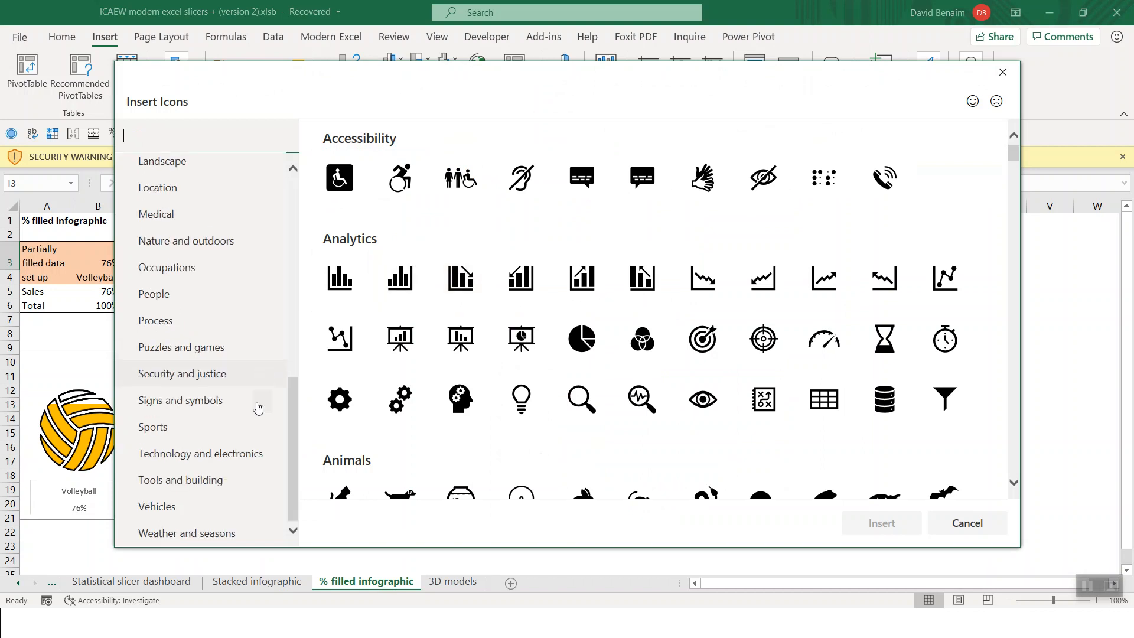
{"action": "left_click", "coordinate": [153, 427]}
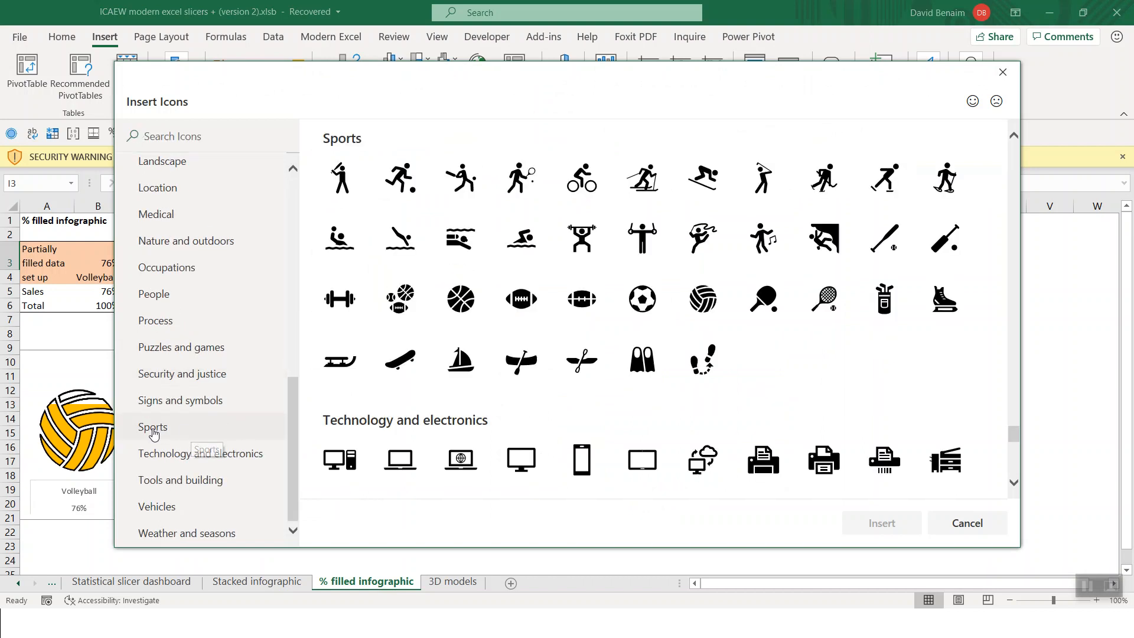
{"action": "left_click", "coordinate": [470, 301]}
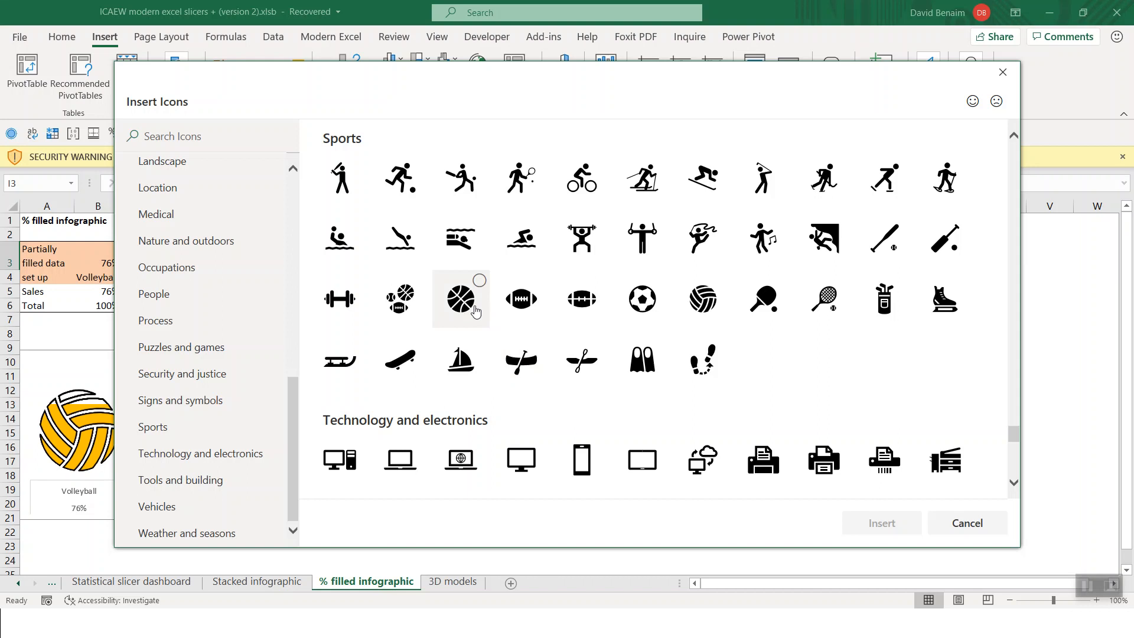
{"action": "left_click", "coordinate": [653, 301]}
{"action": "left_click", "coordinate": [710, 310]}
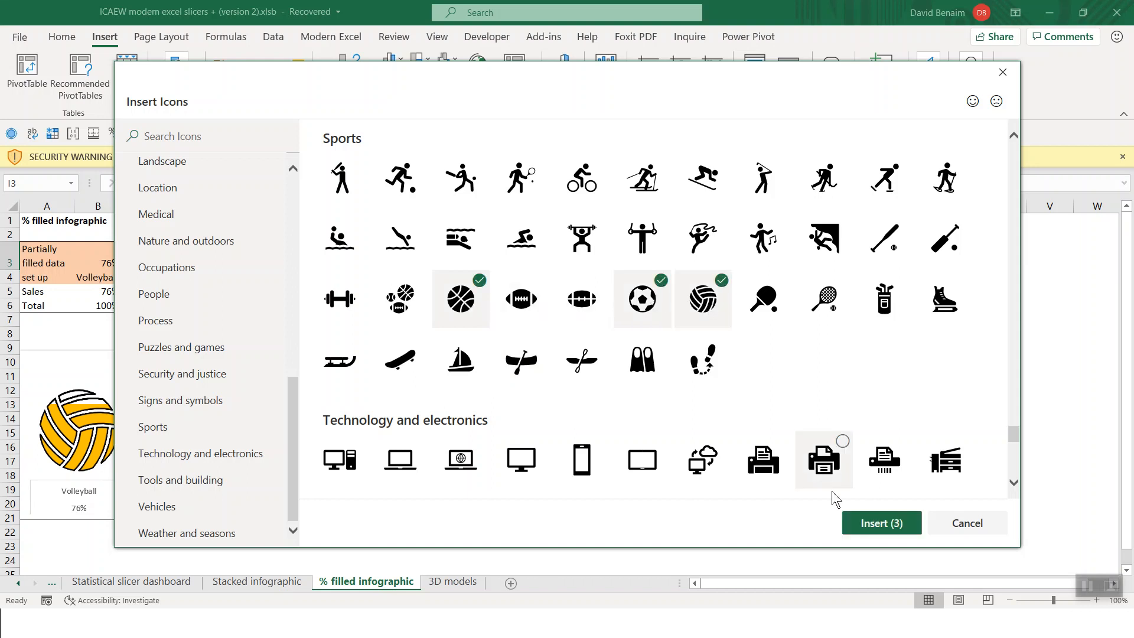
{"action": "left_click", "coordinate": [863, 520]}
Step: Move the three inserted ball icons to the empty area around columns R to T and paste a duplicate set below them
{"action": "left_click_drag", "start_coordinate": [461, 286], "coordinate": [914, 273]}
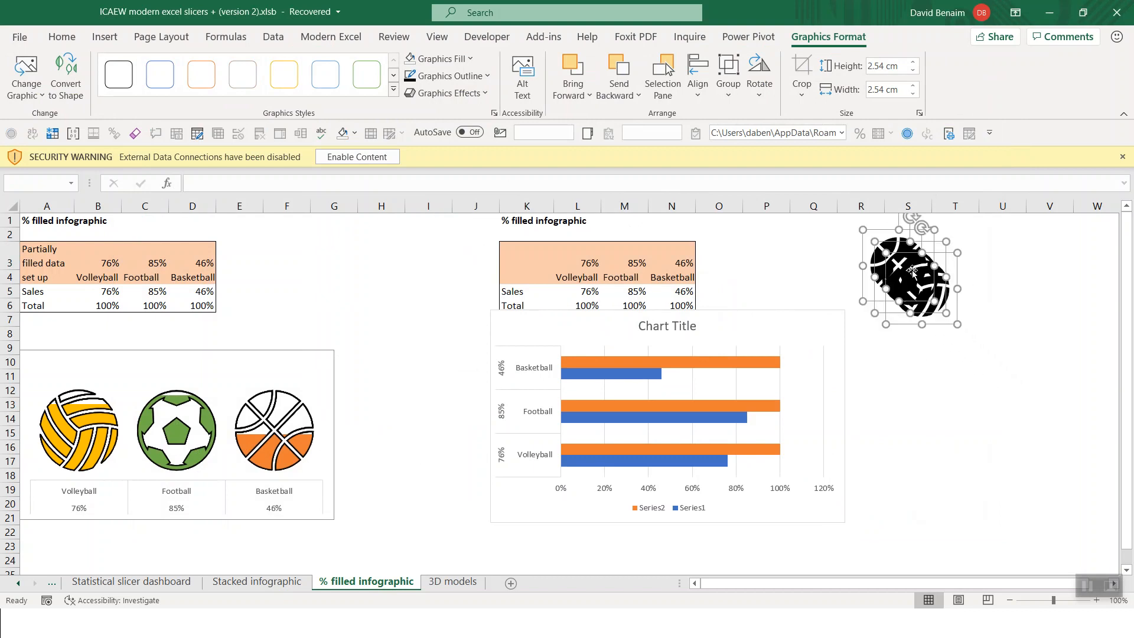
{"action": "right_click", "coordinate": [913, 270]}
{"action": "left_click", "coordinate": [960, 306]}
{"action": "left_click", "coordinate": [937, 360]}
{"action": "key", "text": "ctrl+v"}
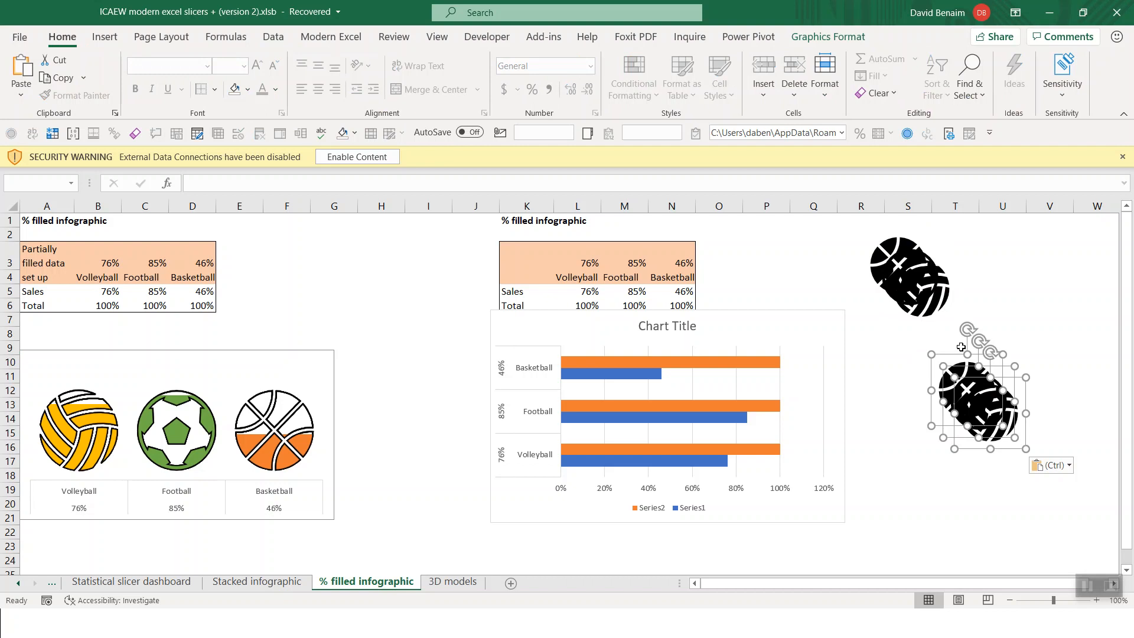
Step: Spread out the original icons and colour the basketball orange, the football green and the volleyball gold
{"action": "left_click_drag", "start_coordinate": [928, 292], "coordinate": [906, 255]}
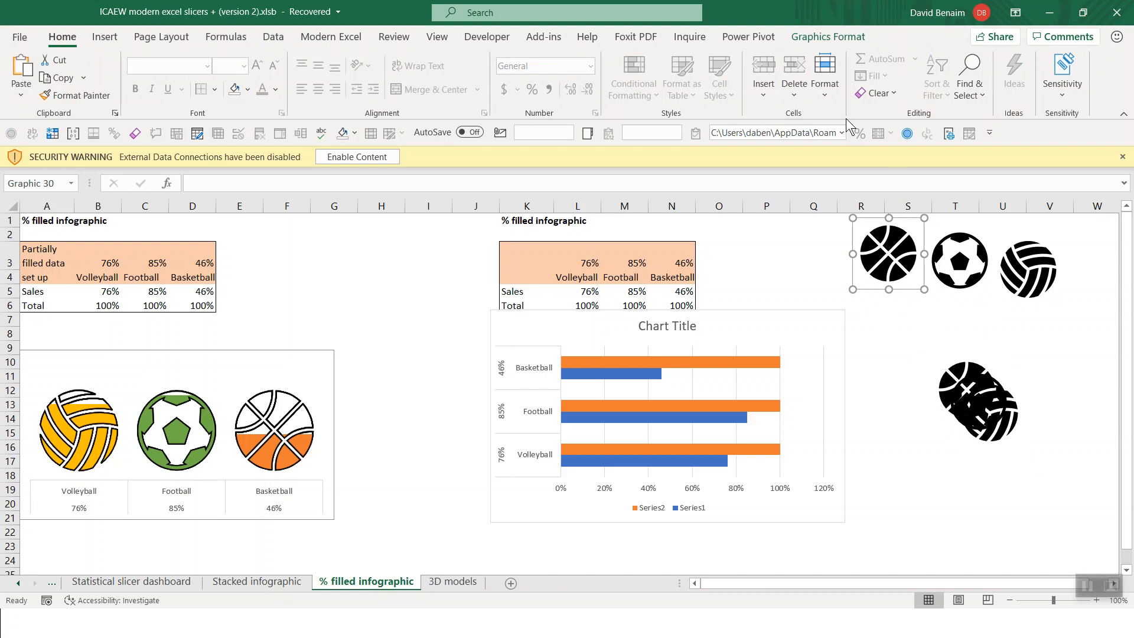
{"action": "left_click", "coordinate": [827, 36]}
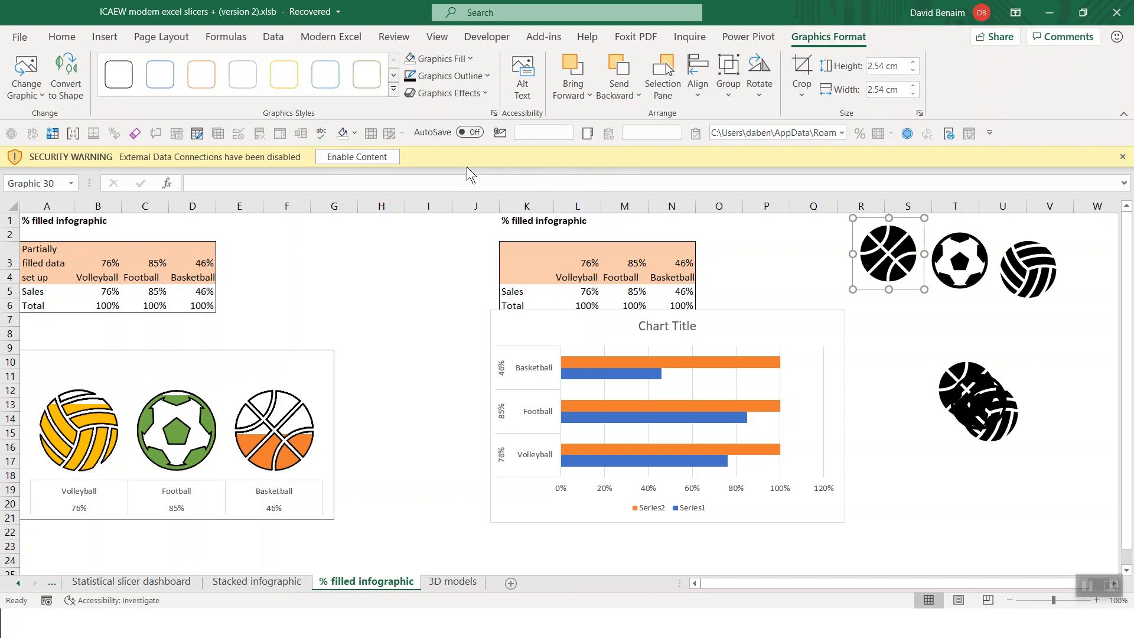
{"action": "left_click", "coordinate": [394, 75]}
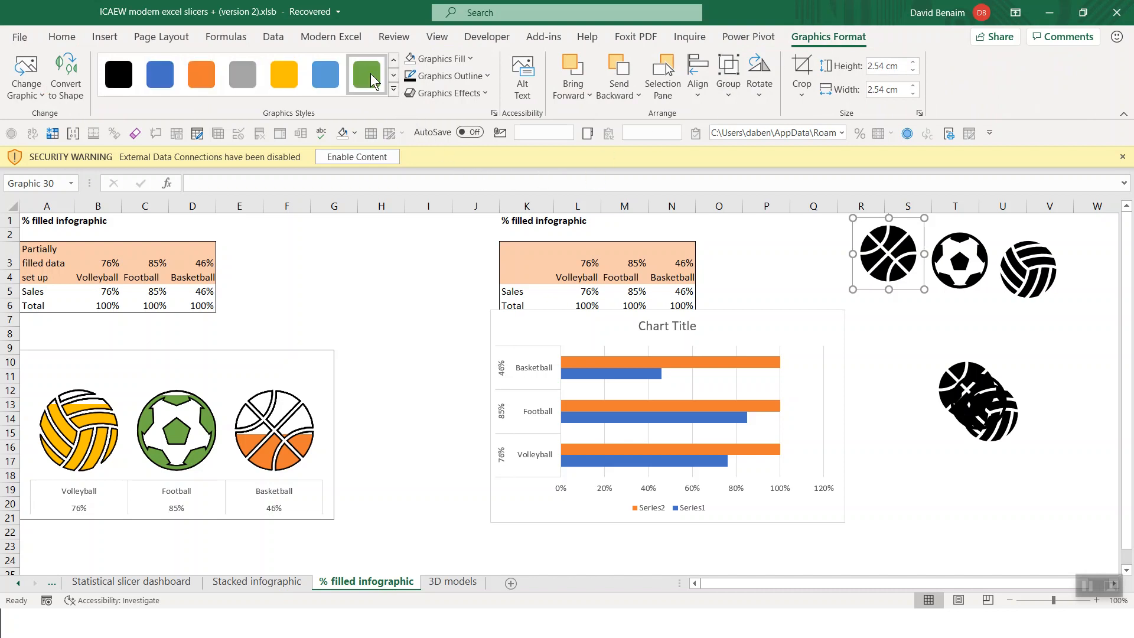
{"action": "left_click", "coordinate": [208, 77]}
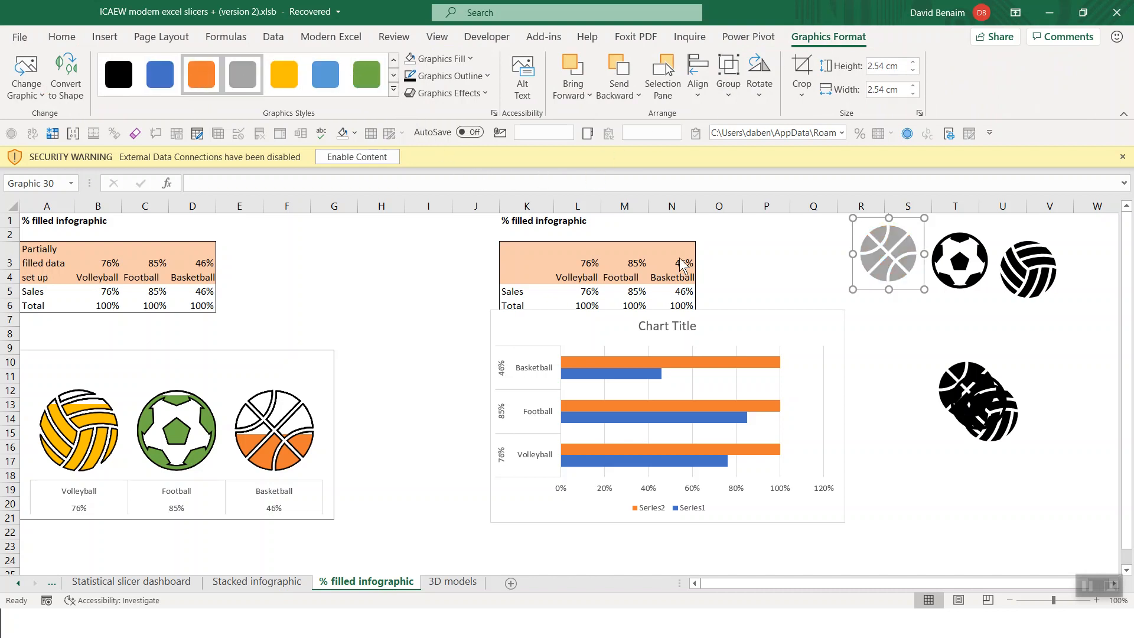
{"action": "left_click", "coordinate": [972, 264]}
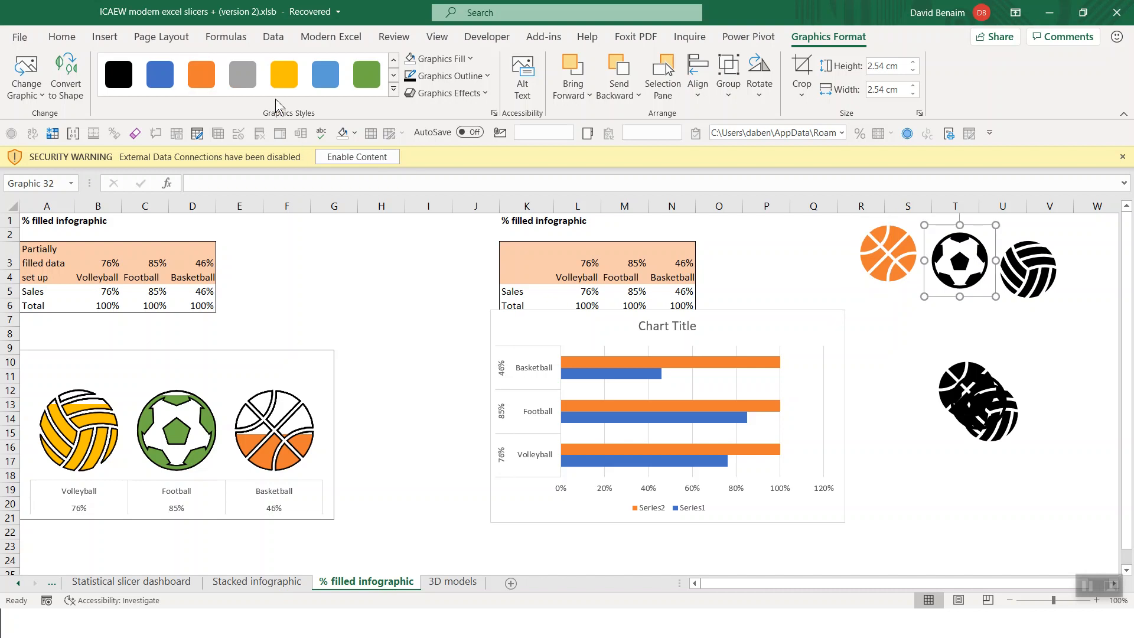
{"action": "left_click", "coordinate": [367, 74]}
{"action": "key", "text": "Tab"}
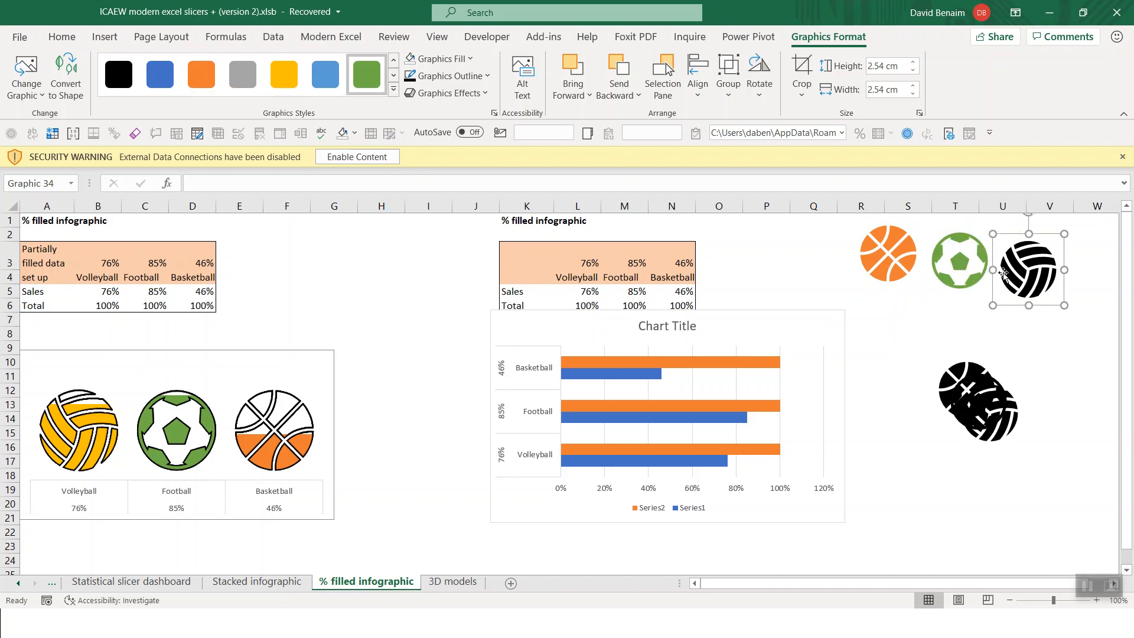
{"action": "left_click", "coordinate": [284, 73]}
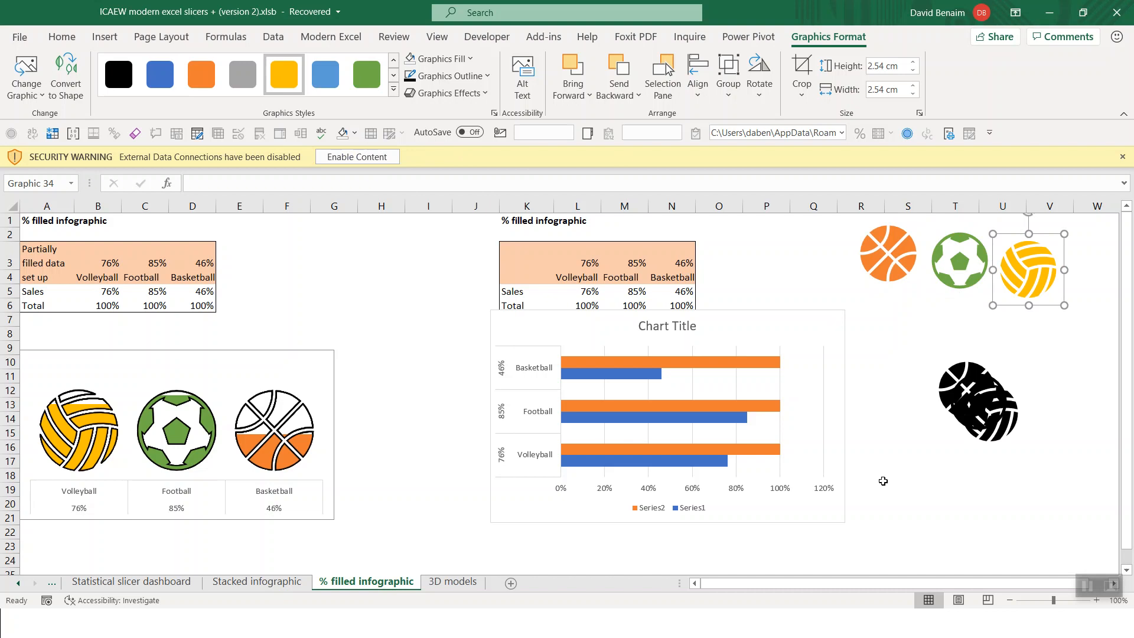
Step: Spread out the three duplicate ball icons and give them no fill with a black outline
{"action": "left_click_drag", "start_coordinate": [960, 417], "coordinate": [892, 371]}
{"action": "left_click_drag", "start_coordinate": [968, 382], "coordinate": [998, 327]}
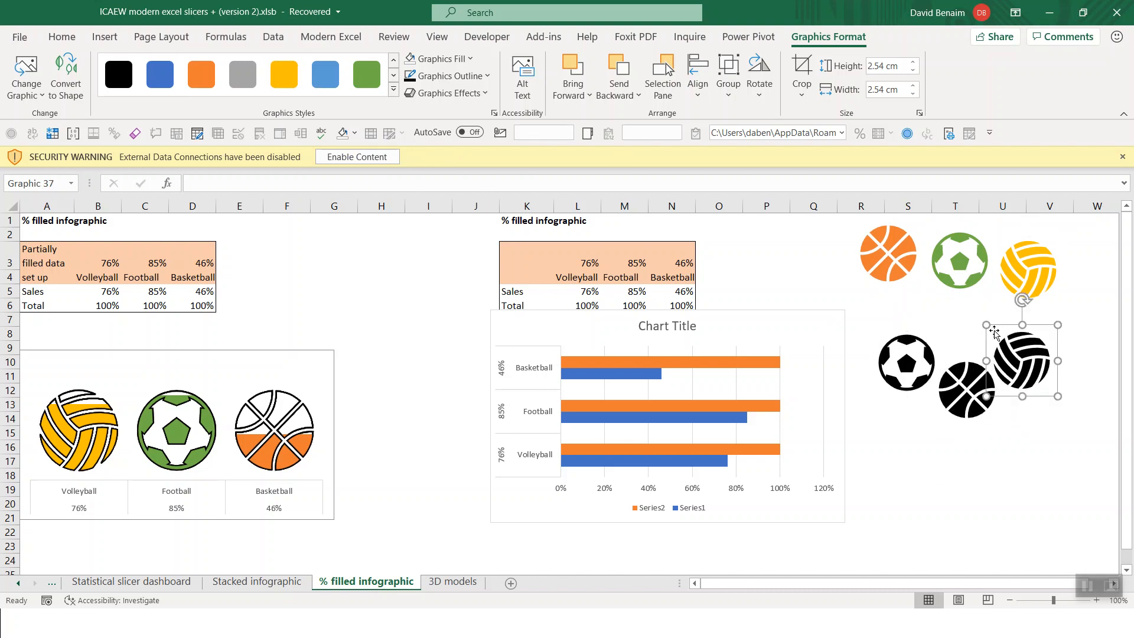
{"action": "left_click", "coordinate": [962, 393], "text": "ctrl"}
{"action": "left_click", "coordinate": [891, 369], "text": "ctrl"}
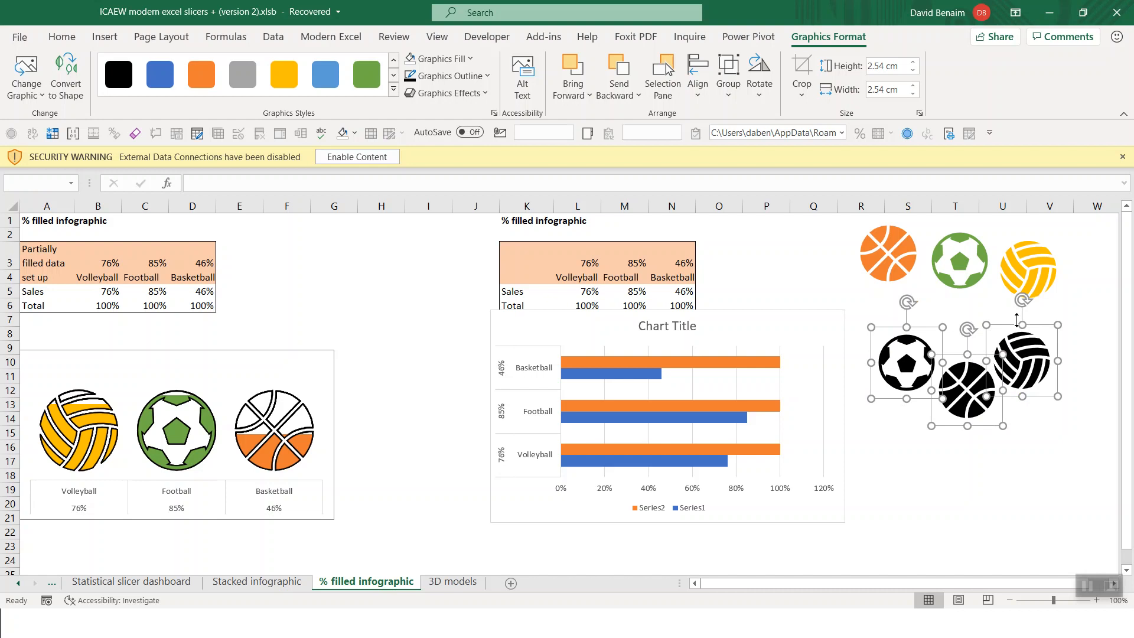
{"action": "left_click", "coordinate": [462, 71]}
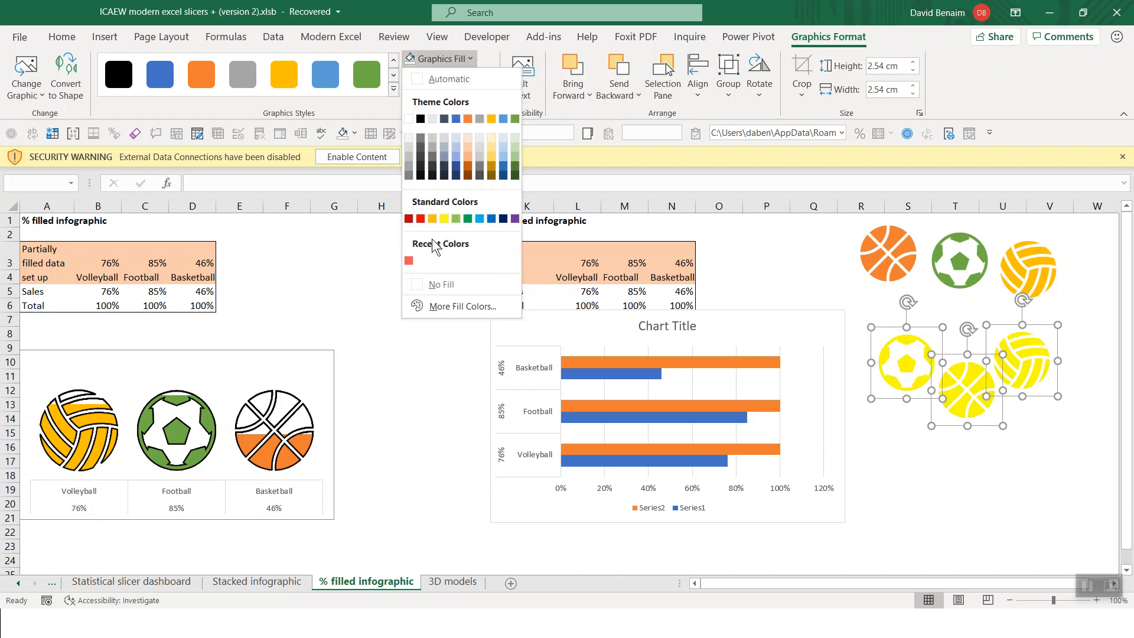
{"action": "left_click", "coordinate": [442, 284]}
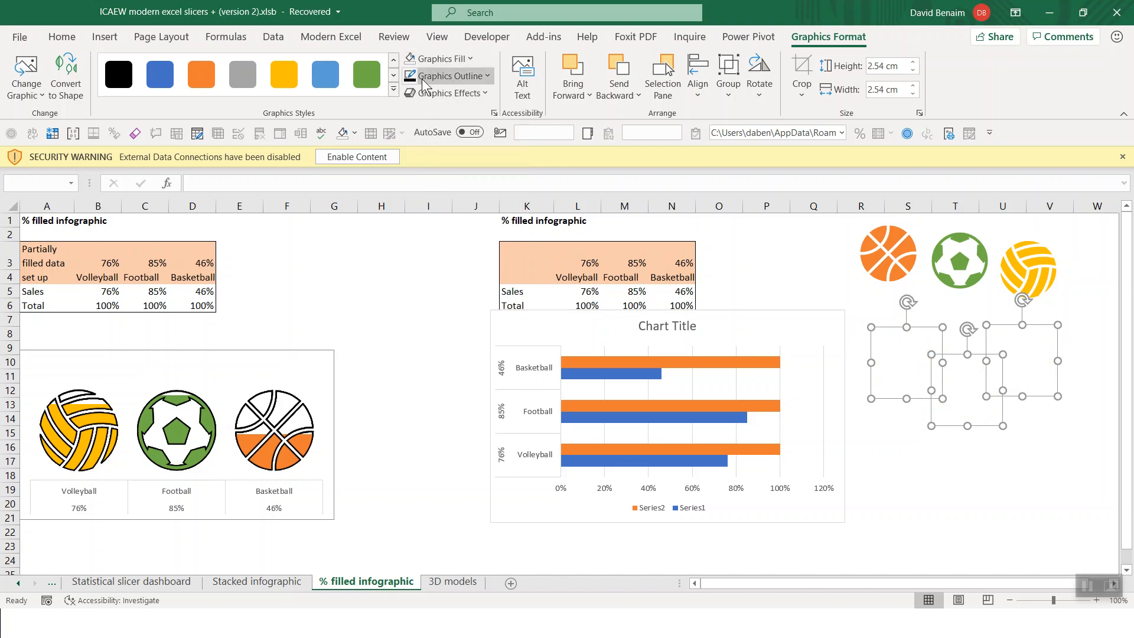
{"action": "left_click", "coordinate": [449, 76]}
{"action": "left_click", "coordinate": [431, 98]}
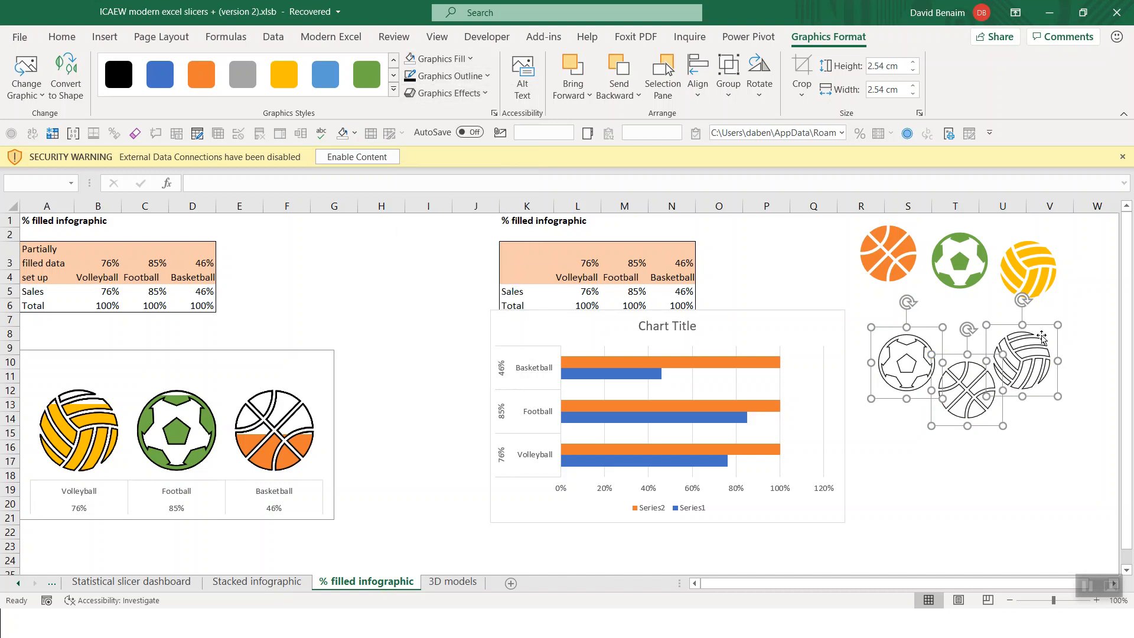
{"action": "left_click", "coordinate": [1080, 332]}
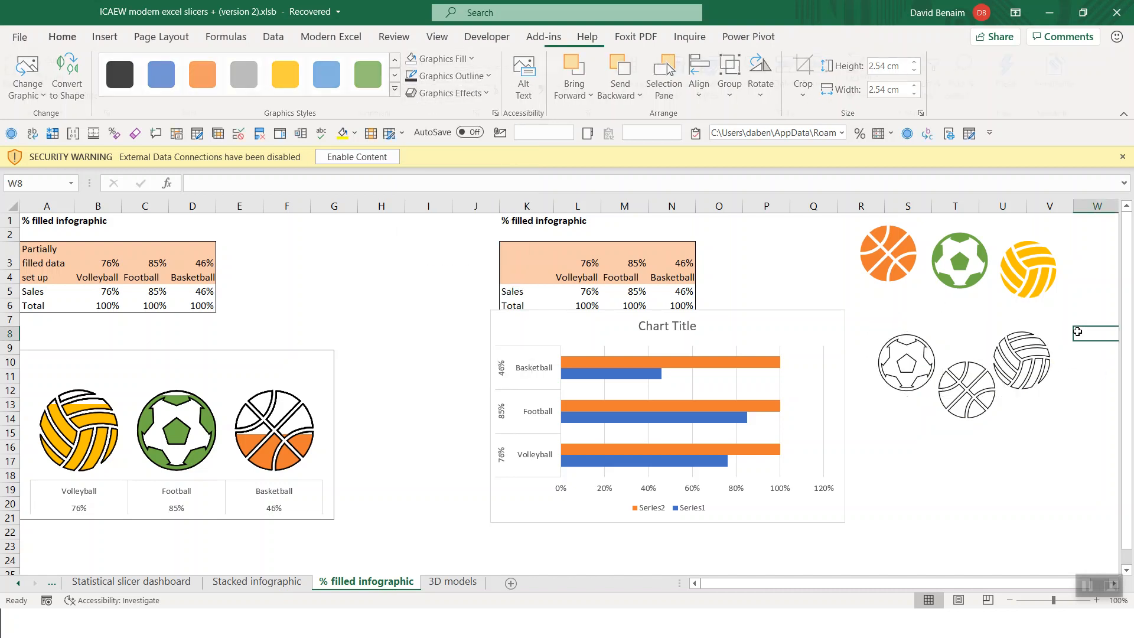
Step: Copy the orange basketball icon and paste it into only the Basketball bar of Series1 in the chart
{"action": "left_click", "coordinate": [893, 244]}
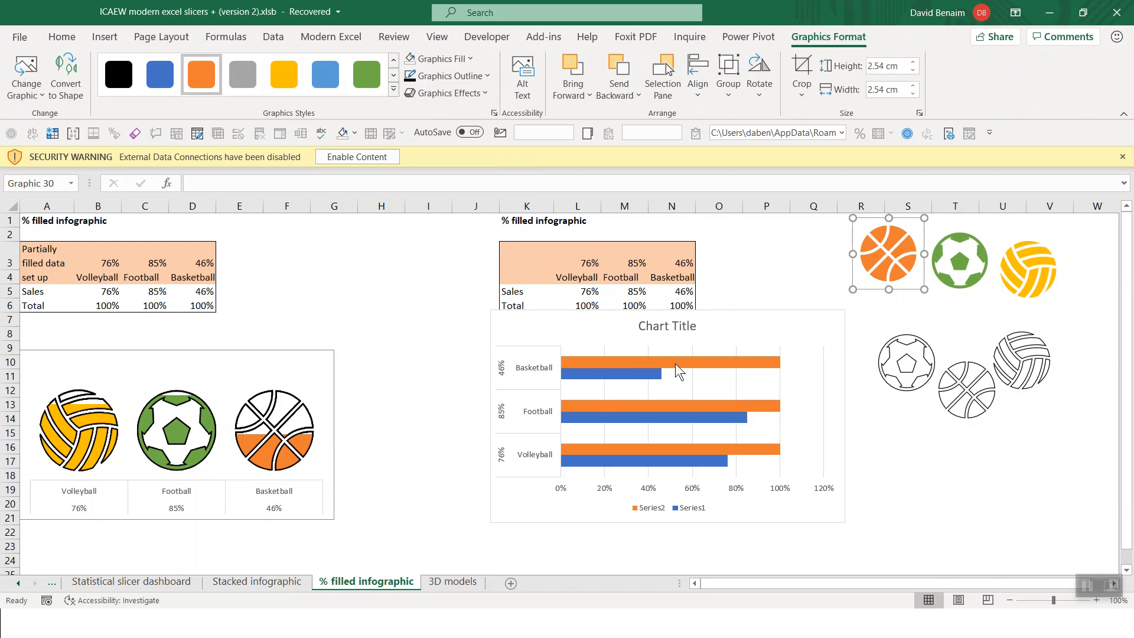
{"action": "left_click", "coordinate": [619, 374]}
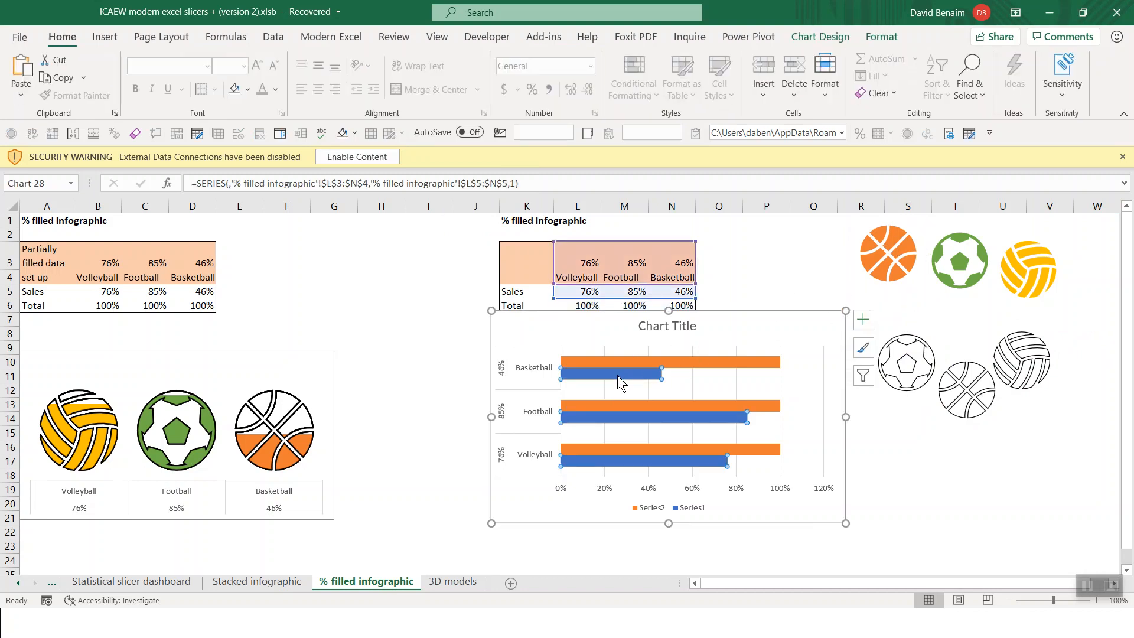
{"action": "left_click", "coordinate": [618, 375]}
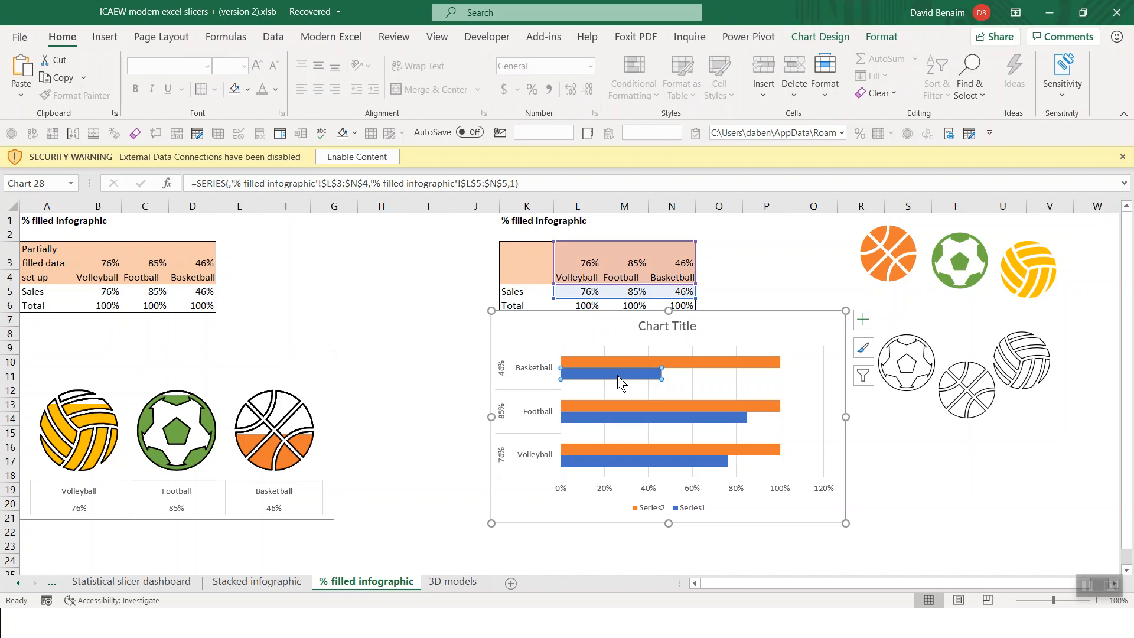
{"action": "key", "text": "ctrl+v"}
Step: Copy the green football icon and paste it into only the Football bar of Series1
{"action": "left_click", "coordinate": [965, 258]}
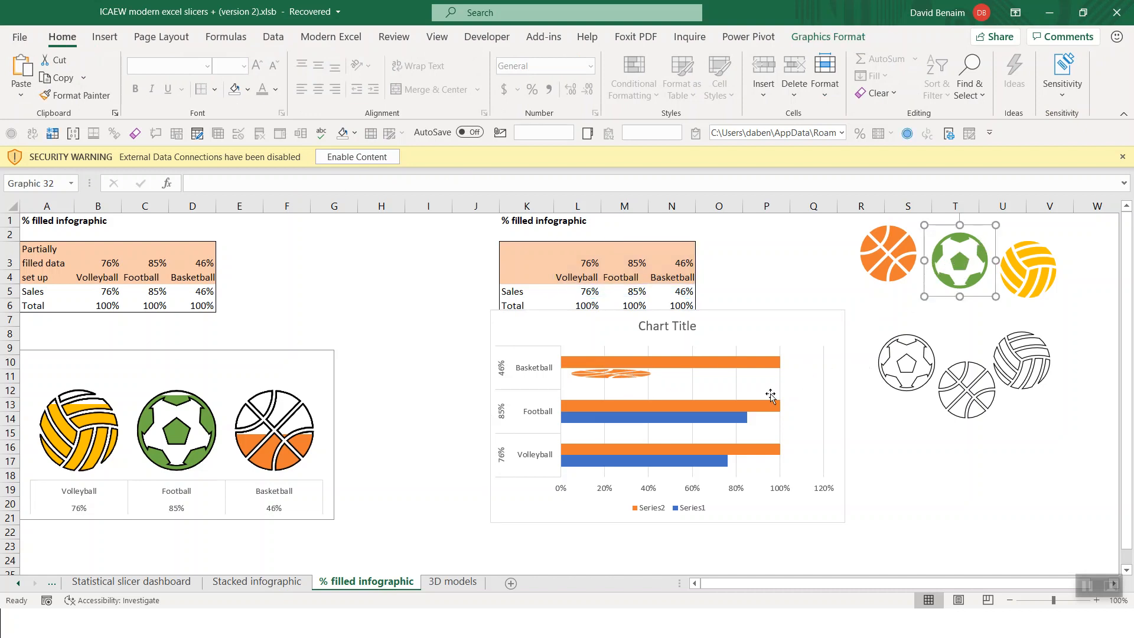
{"action": "left_click", "coordinate": [694, 417]}
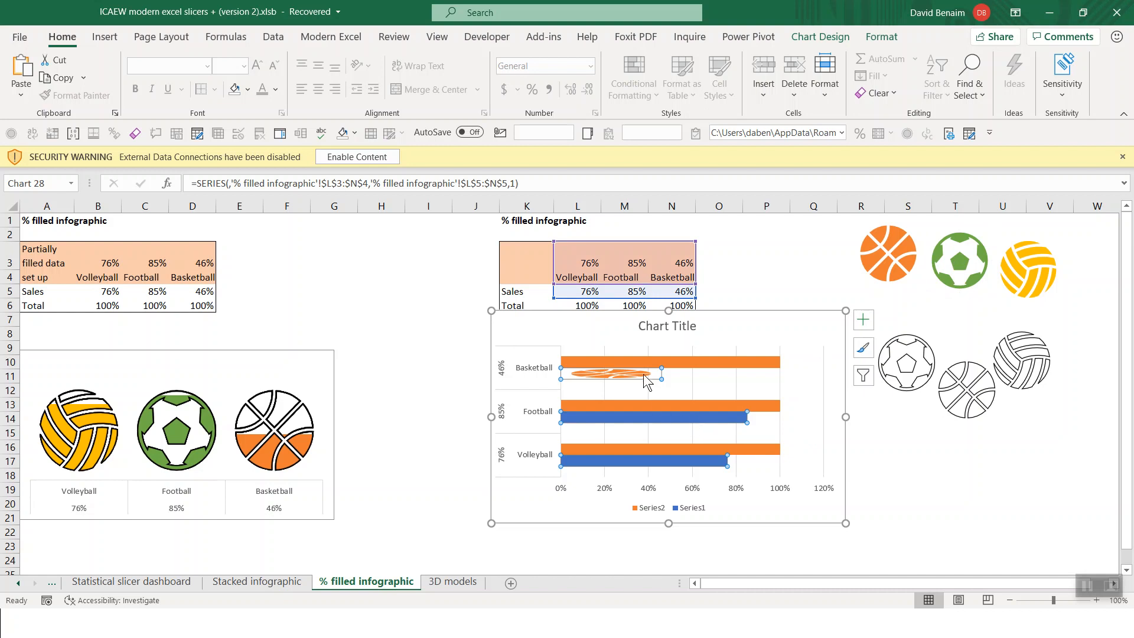
{"action": "left_click", "coordinate": [709, 419]}
{"action": "key", "text": "ctrl+v"}
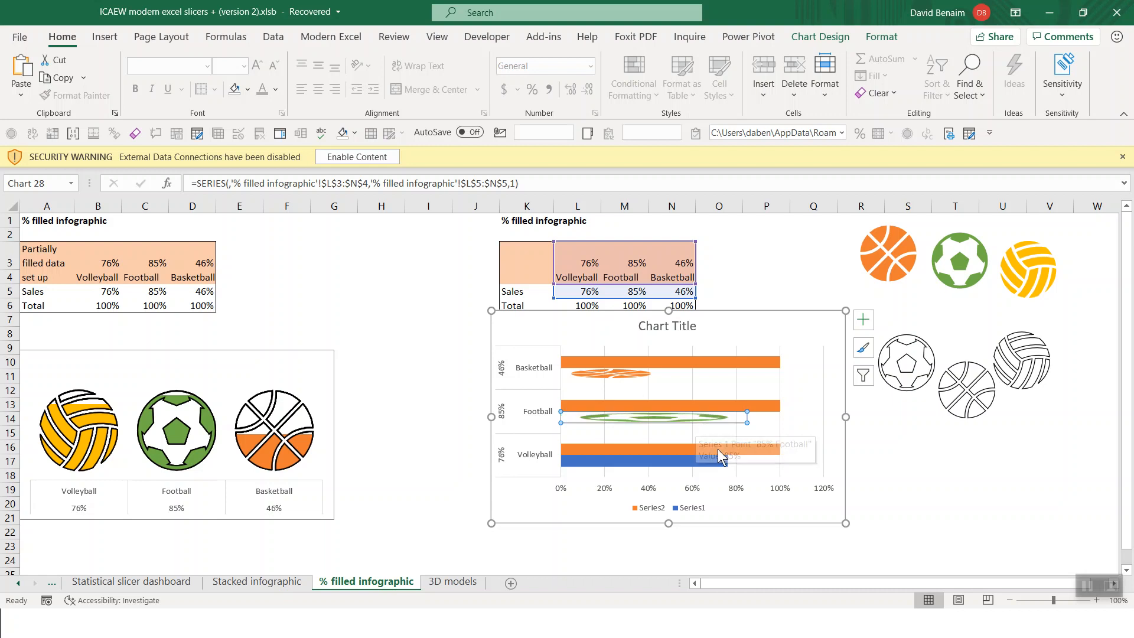
Step: Copy the gold volleyball icon and paste it into only the Volleyball bar of Series1
{"action": "left_click", "coordinate": [1046, 268]}
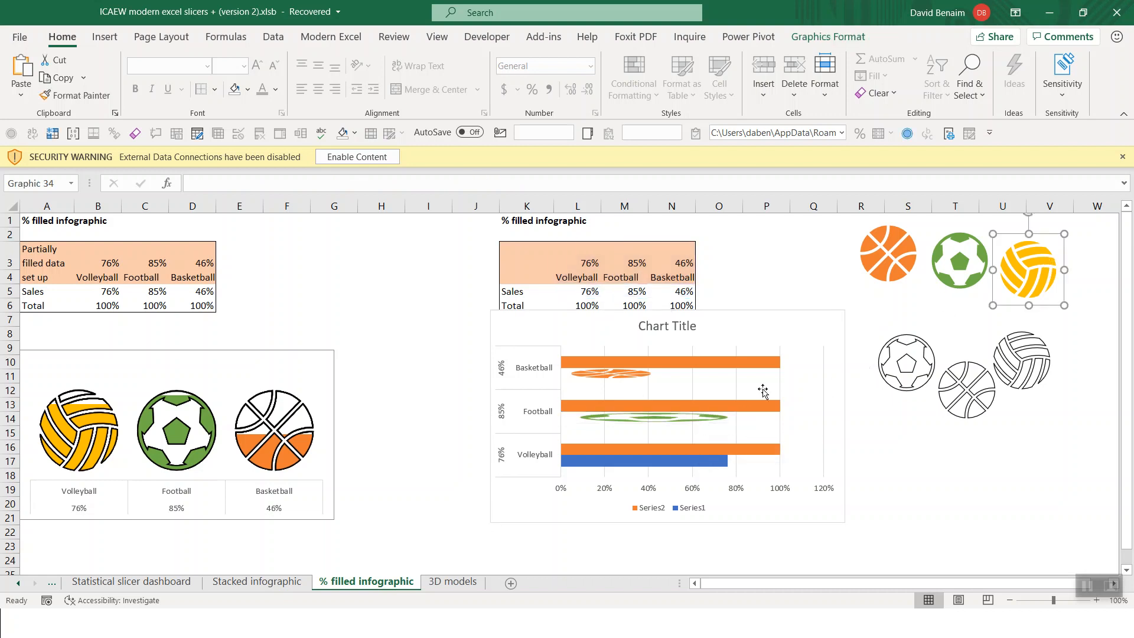
{"action": "left_click", "coordinate": [671, 461]}
{"action": "left_click", "coordinate": [667, 466]}
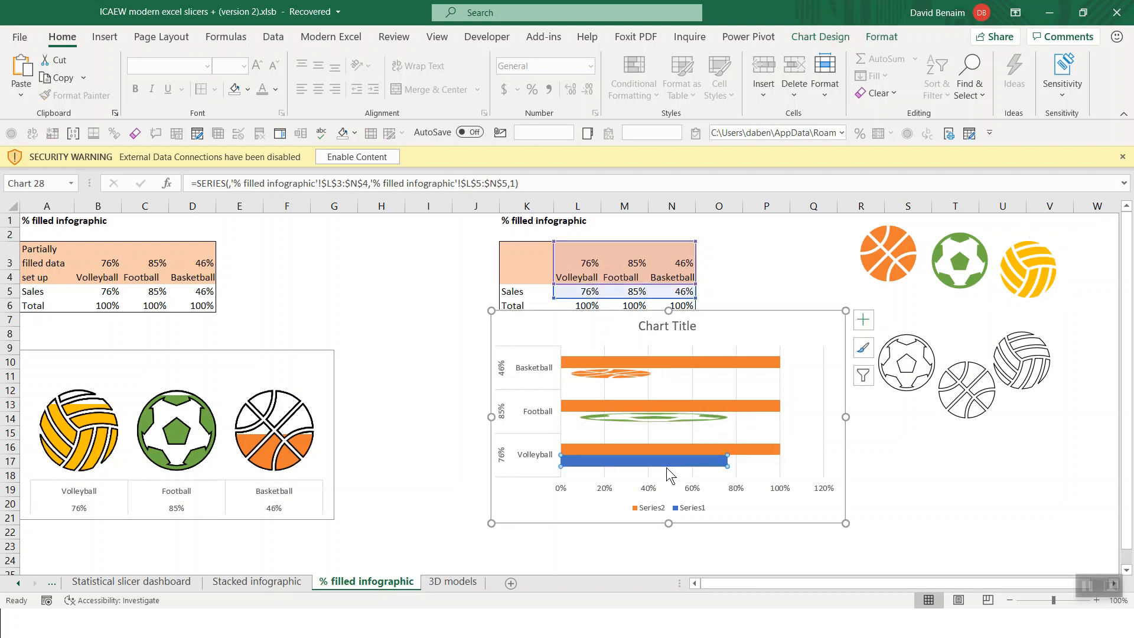
{"action": "key", "text": "ctrl+v"}
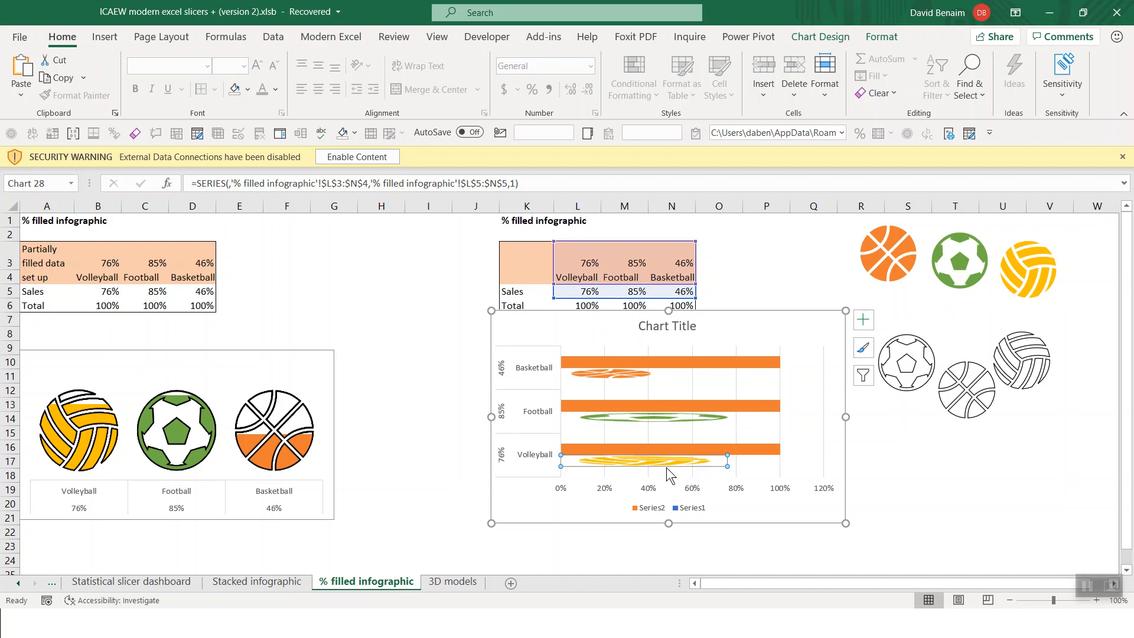
Step: Copy the outlined football icon and paste it into only the Football bar of Series2
{"action": "left_click", "coordinate": [904, 360]}
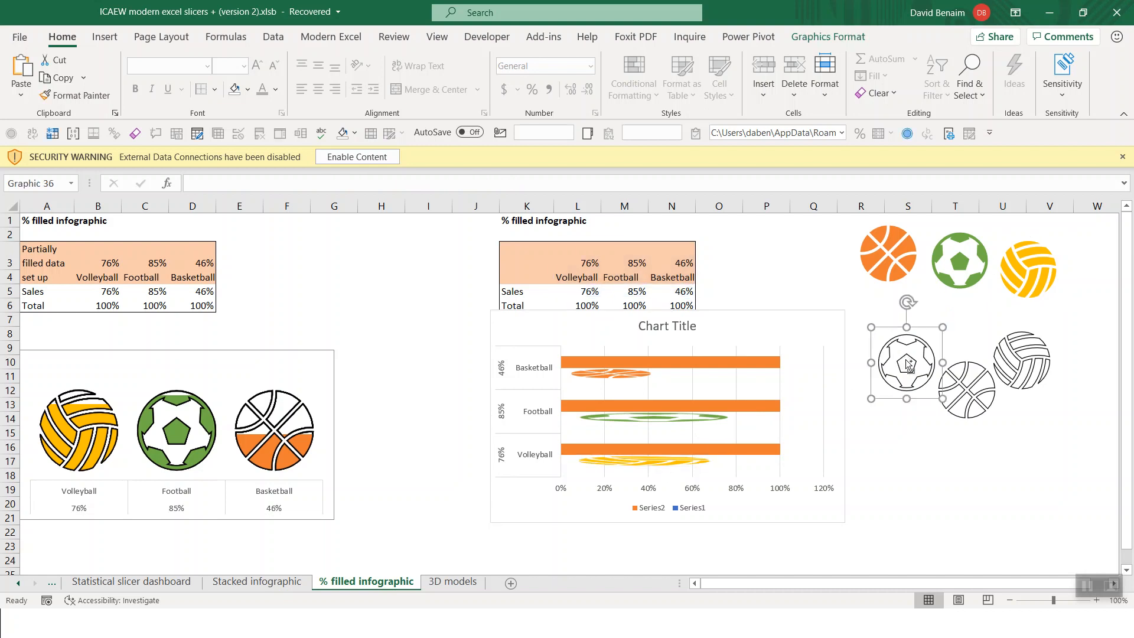
{"action": "left_click", "coordinate": [611, 407]}
{"action": "left_click", "coordinate": [610, 406]}
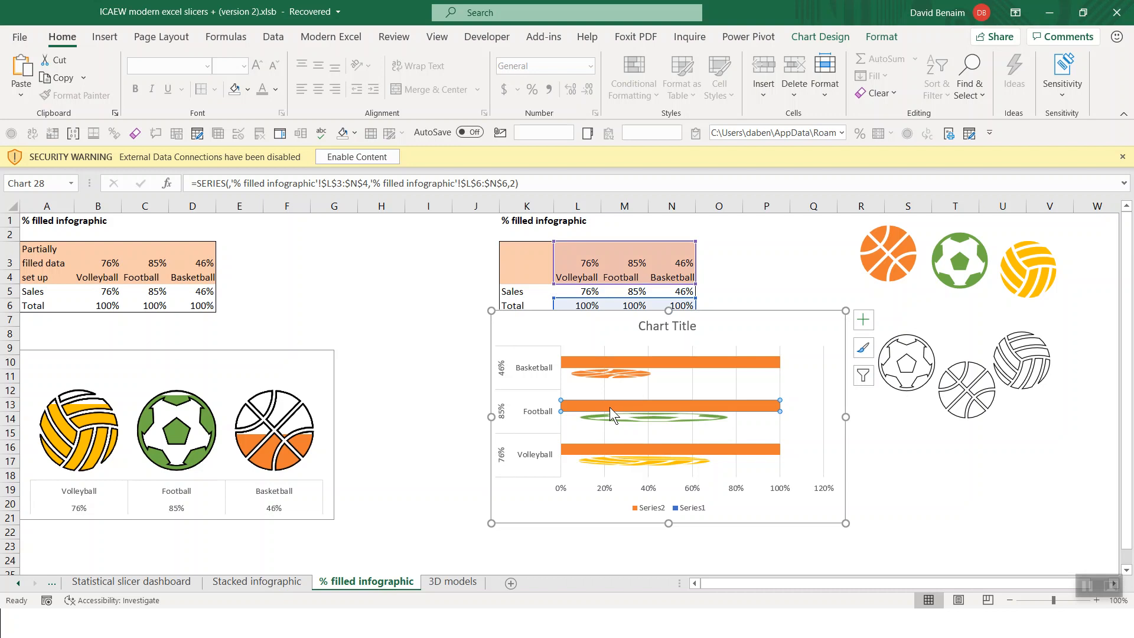
{"action": "key", "text": "ctrl+v"}
Step: Copy the outlined volleyball icon and paste it into only the Volleyball bar of Series2
{"action": "left_click", "coordinate": [987, 387]}
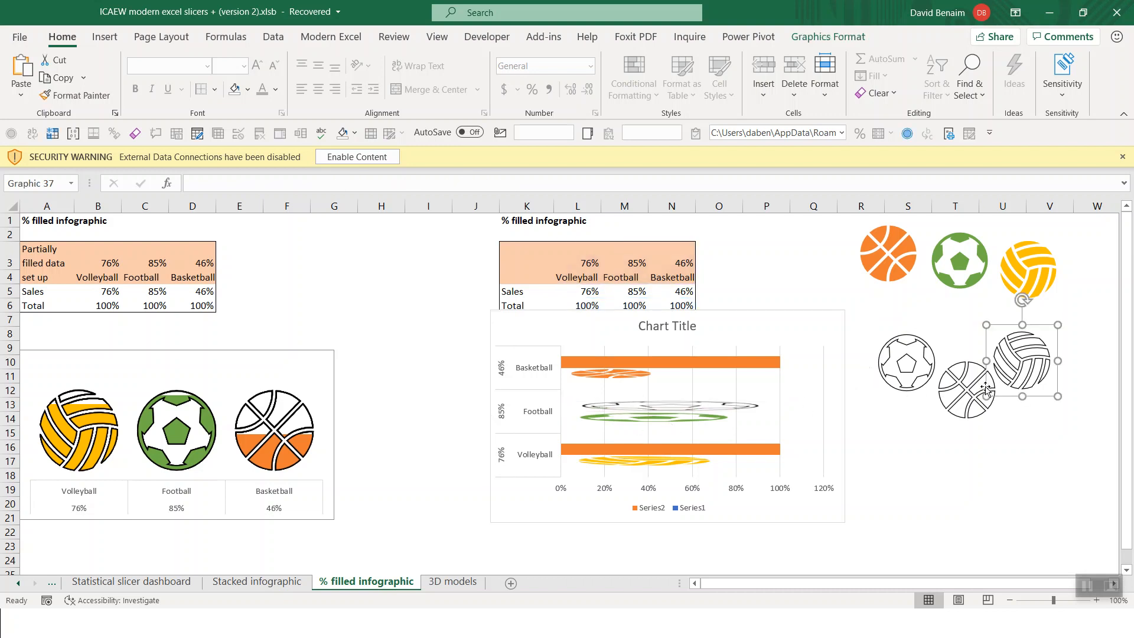
{"action": "left_click", "coordinate": [697, 450]}
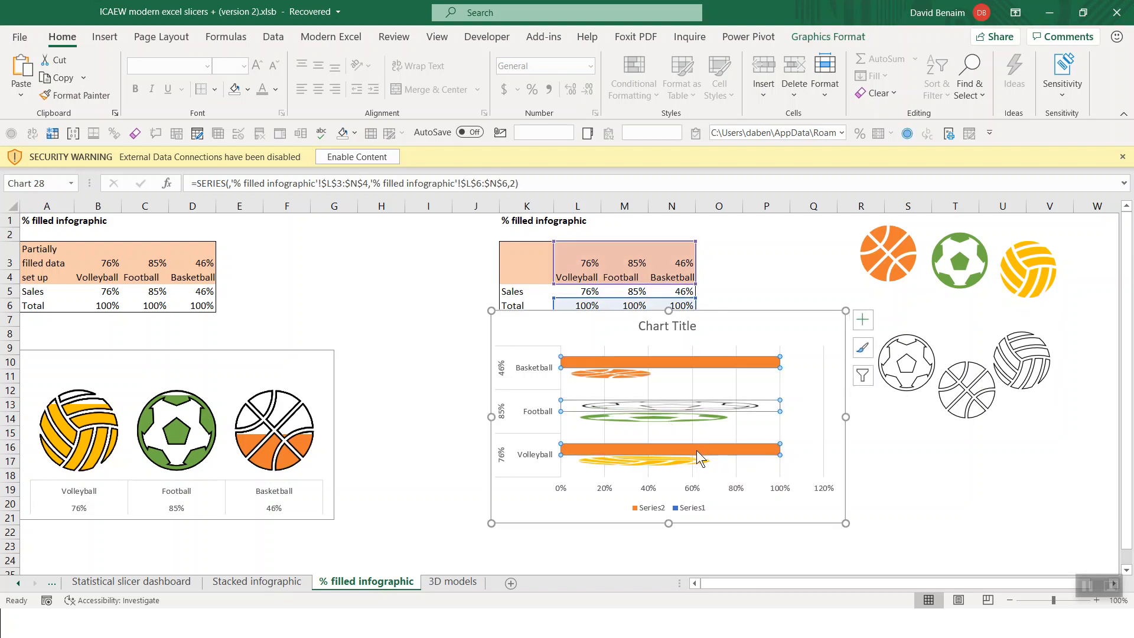
{"action": "double_click", "coordinate": [697, 450]}
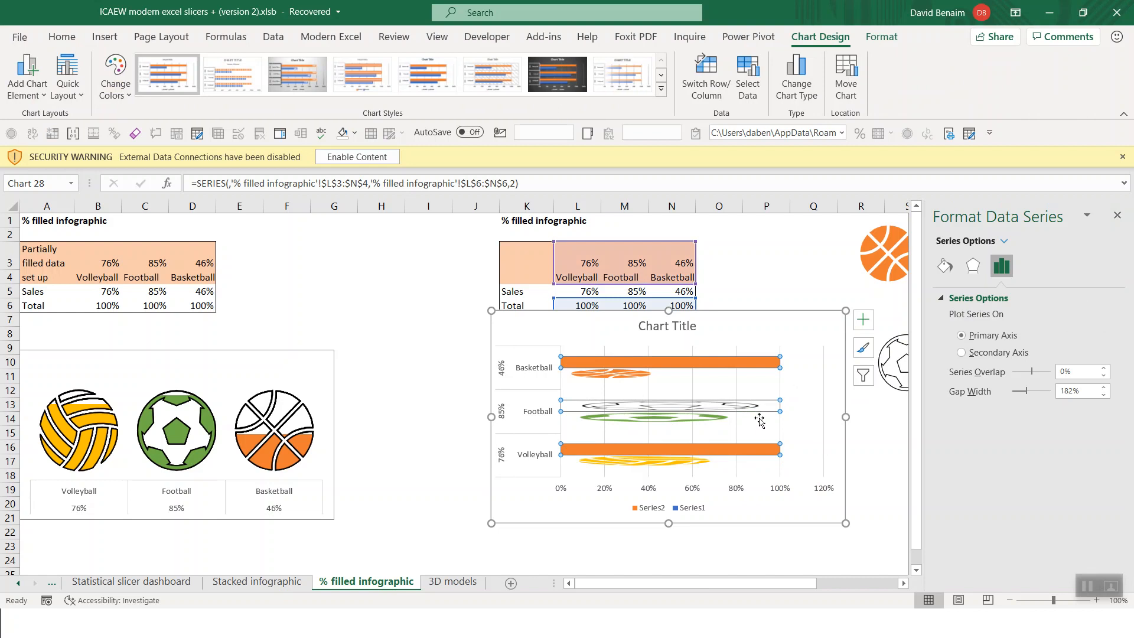
{"action": "left_click", "coordinate": [732, 448]}
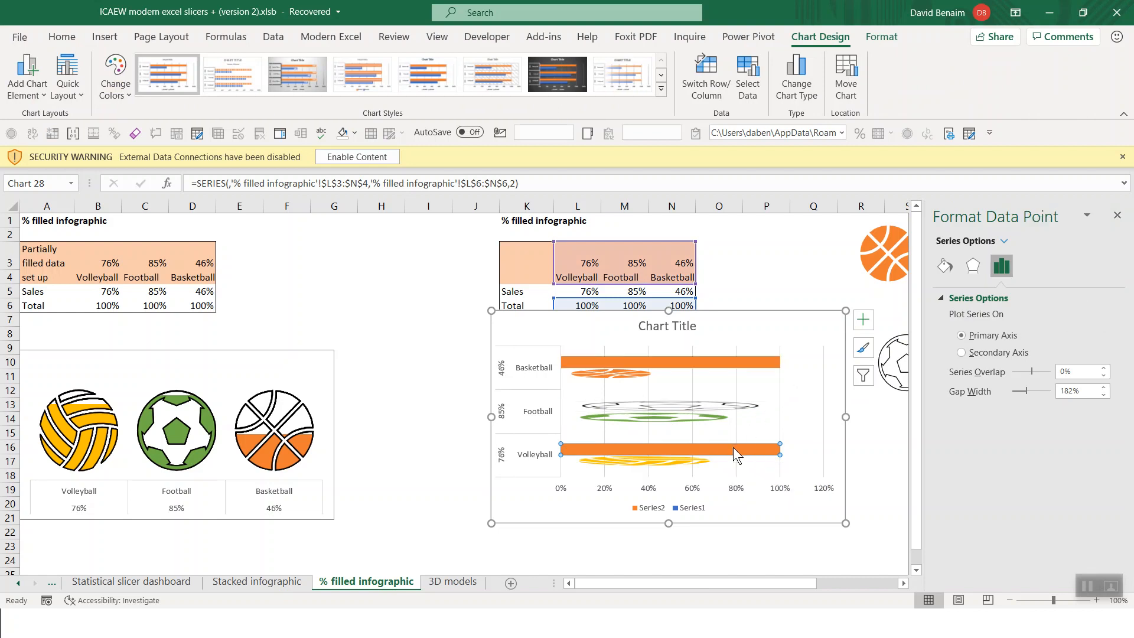
{"action": "key", "text": "ctrl+v"}
Step: Copy the outlined basketball icon and paste it into only the Basketball bar of Series2
{"action": "left_click", "coordinate": [892, 420]}
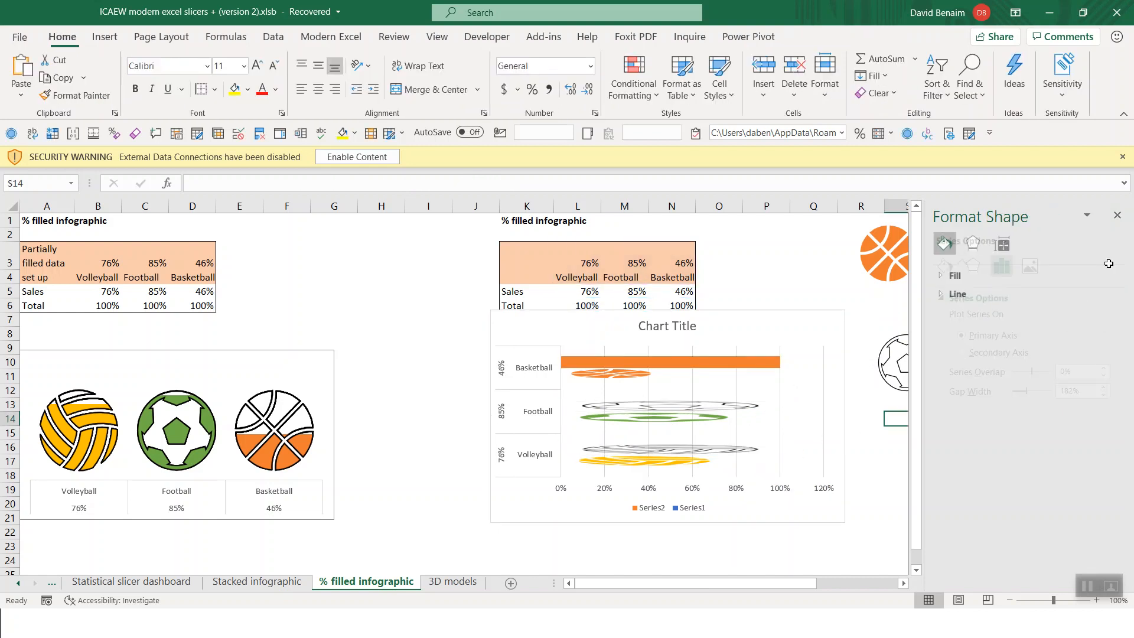
{"action": "left_click", "coordinate": [1118, 215]}
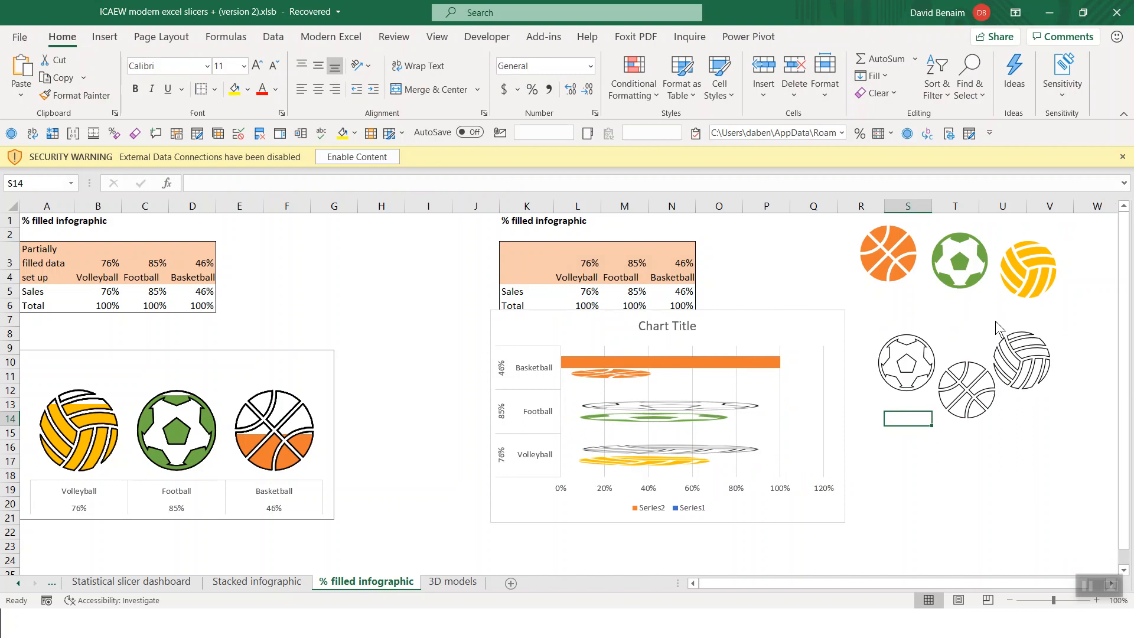
{"action": "left_click", "coordinate": [969, 384]}
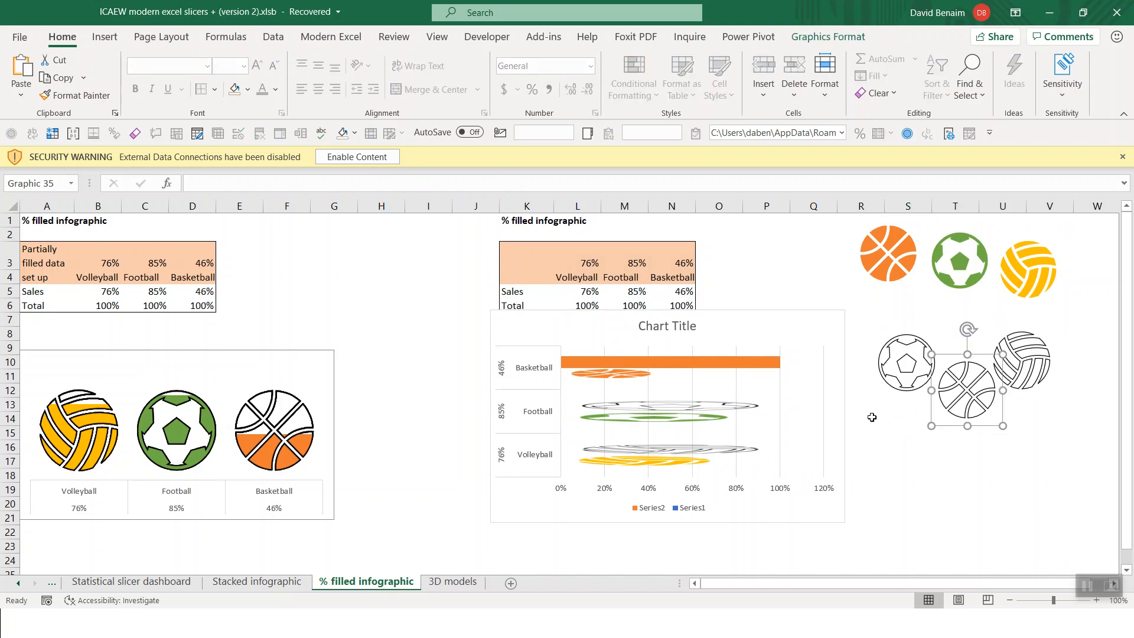
{"action": "left_click", "coordinate": [617, 363]}
{"action": "key", "text": "ctrl+v"}
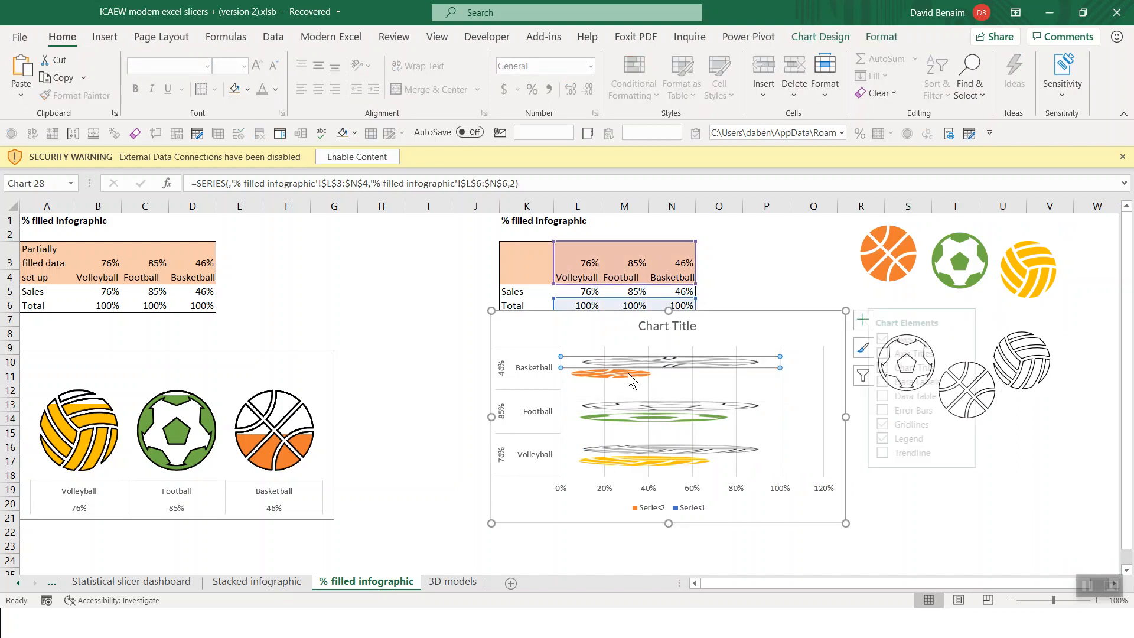
Step: Set the picture fill of only the Basketball bar in Series1 to Stack and Scale with 1 unit per picture
{"action": "left_click", "coordinate": [863, 320]}
{"action": "left_click", "coordinate": [788, 327]}
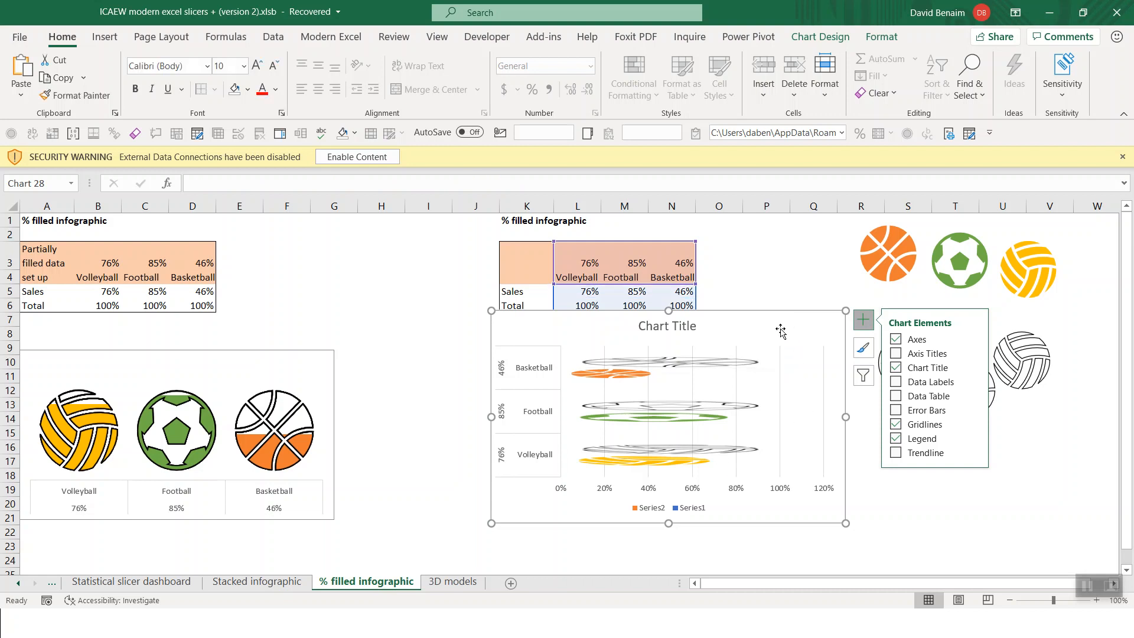
{"action": "left_click", "coordinate": [608, 374]}
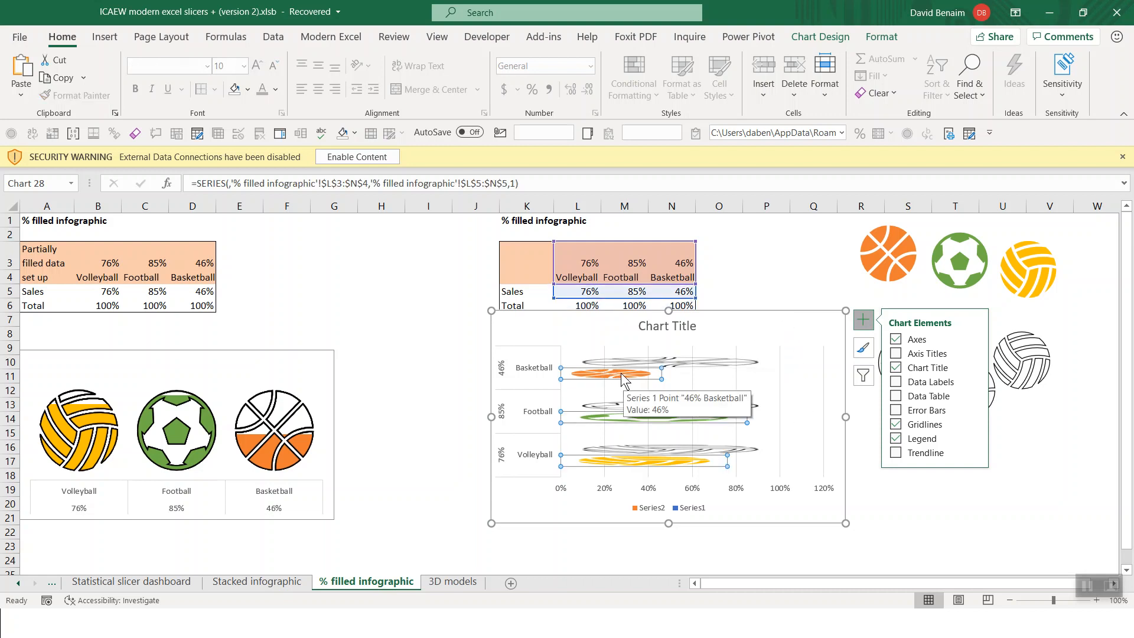
{"action": "right_click", "coordinate": [622, 373]}
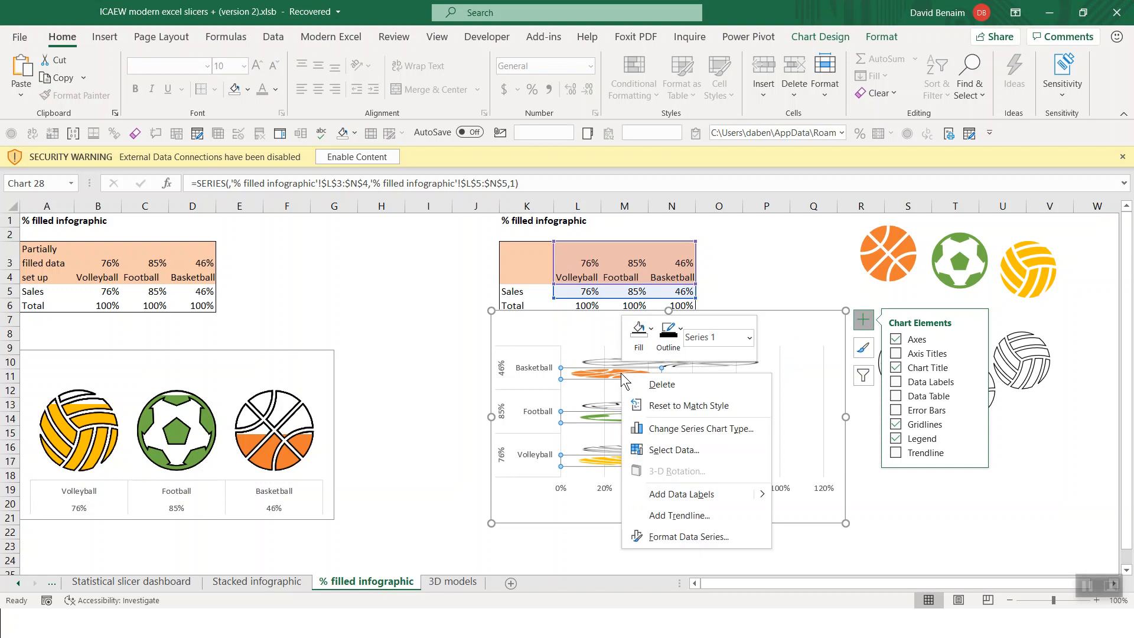
{"action": "left_click", "coordinate": [711, 537]}
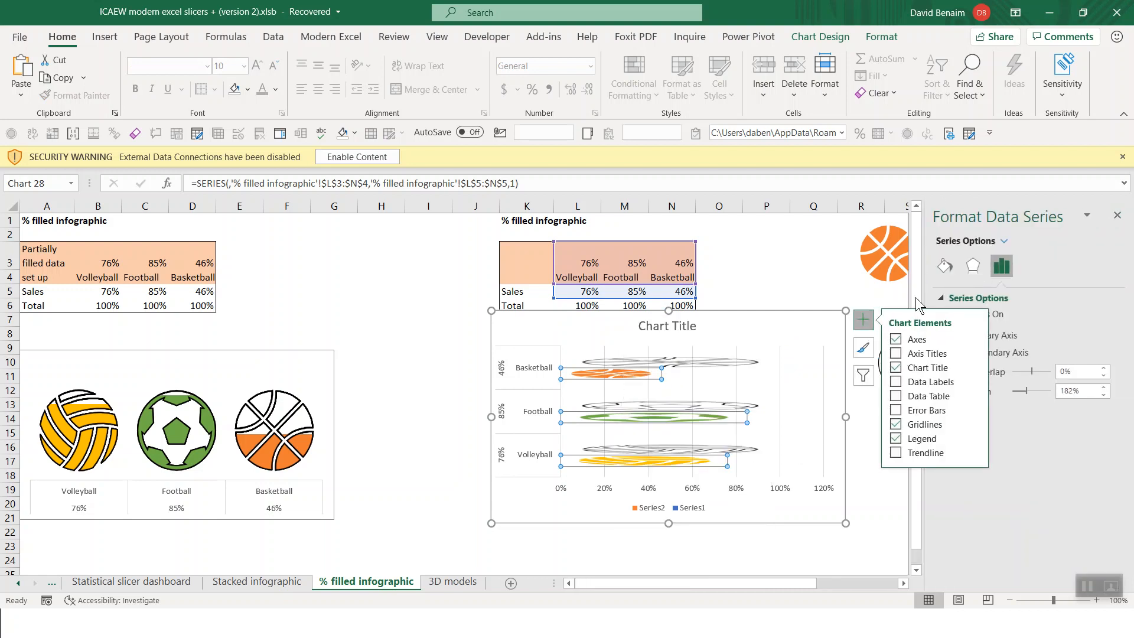
{"action": "left_click", "coordinate": [944, 267]}
{"action": "left_click", "coordinate": [859, 288]}
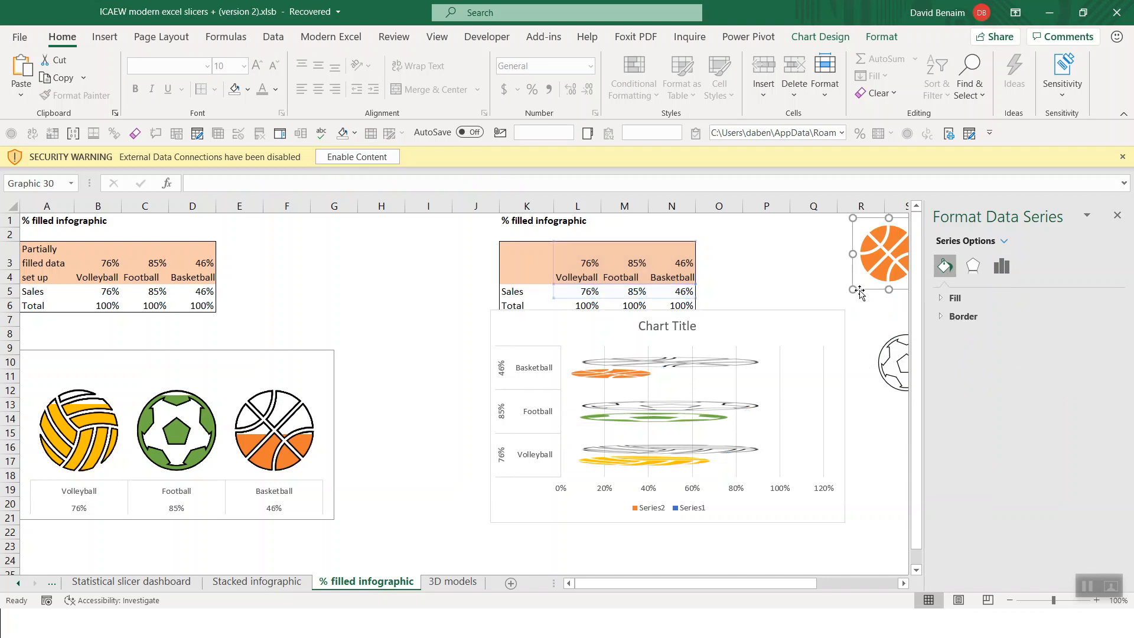
{"action": "left_click", "coordinate": [643, 375]}
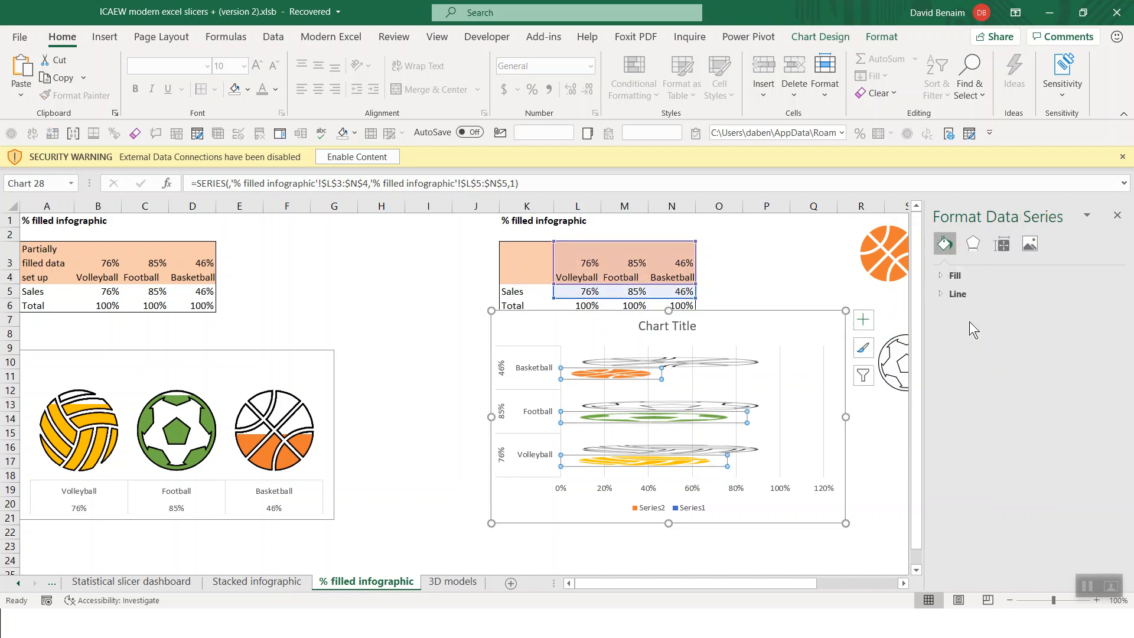
{"action": "left_click", "coordinate": [1002, 266]}
{"action": "left_click", "coordinate": [943, 267]}
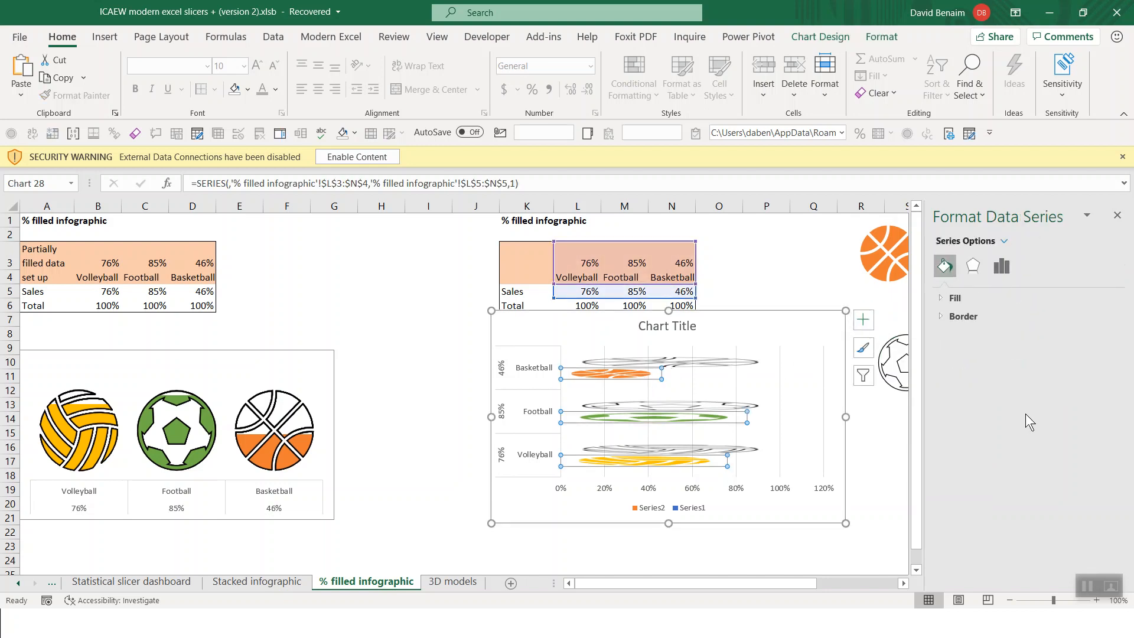
{"action": "left_click", "coordinate": [945, 299]}
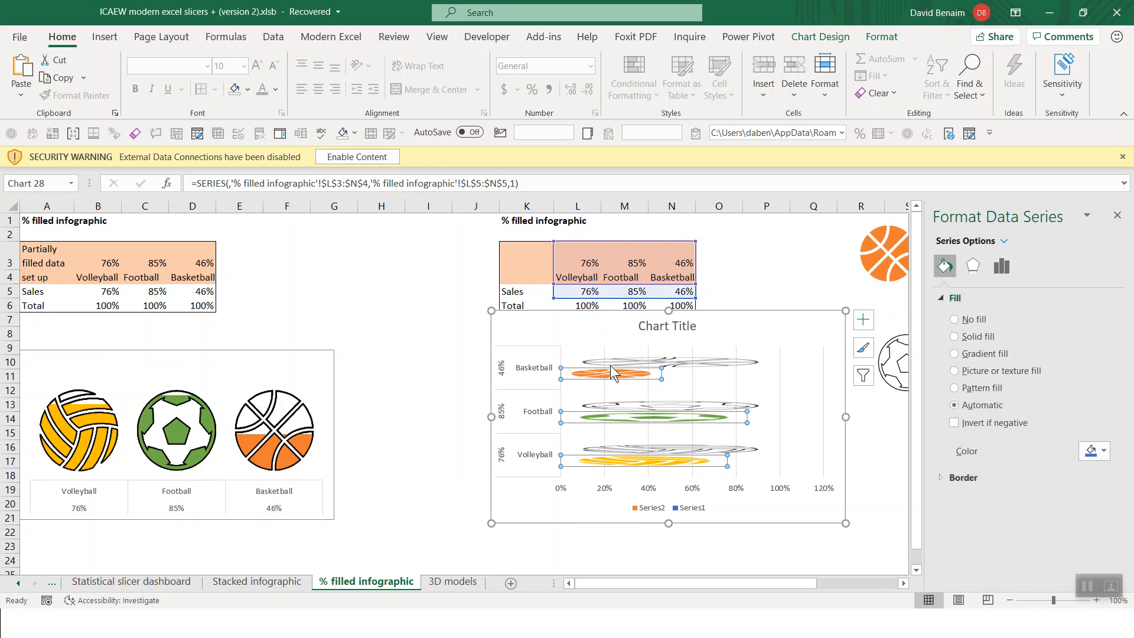
{"action": "left_click", "coordinate": [622, 375]}
{"action": "scroll", "coordinate": [990, 449], "scroll_direction": "down", "scroll_amount": 3}
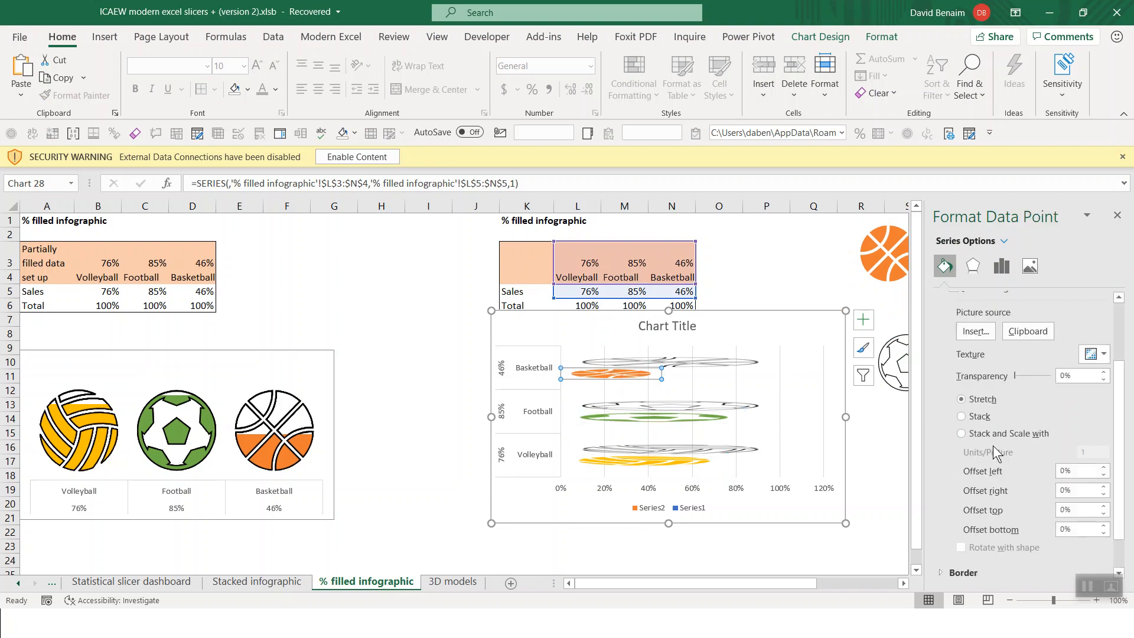
{"action": "left_click", "coordinate": [962, 434]}
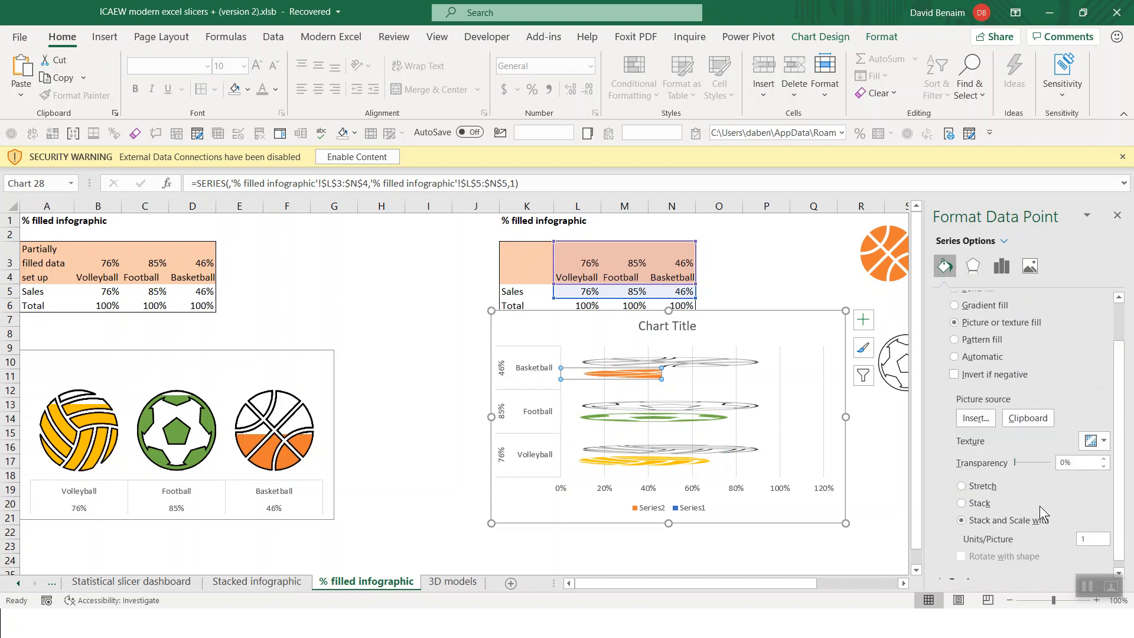
Step: Set the picture fills of the Football and Volleyball bars in Series1 to Stack and Scale with 1 unit per picture
{"action": "left_click", "coordinate": [696, 420]}
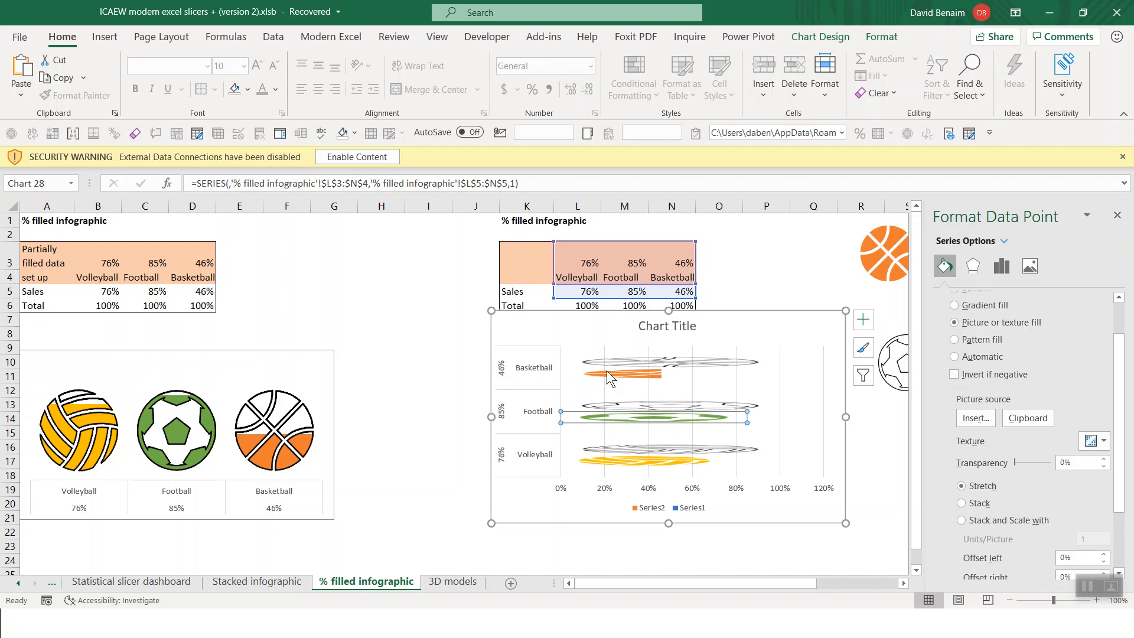
{"action": "left_click", "coordinate": [984, 520]}
{"action": "left_click", "coordinate": [1086, 539]}
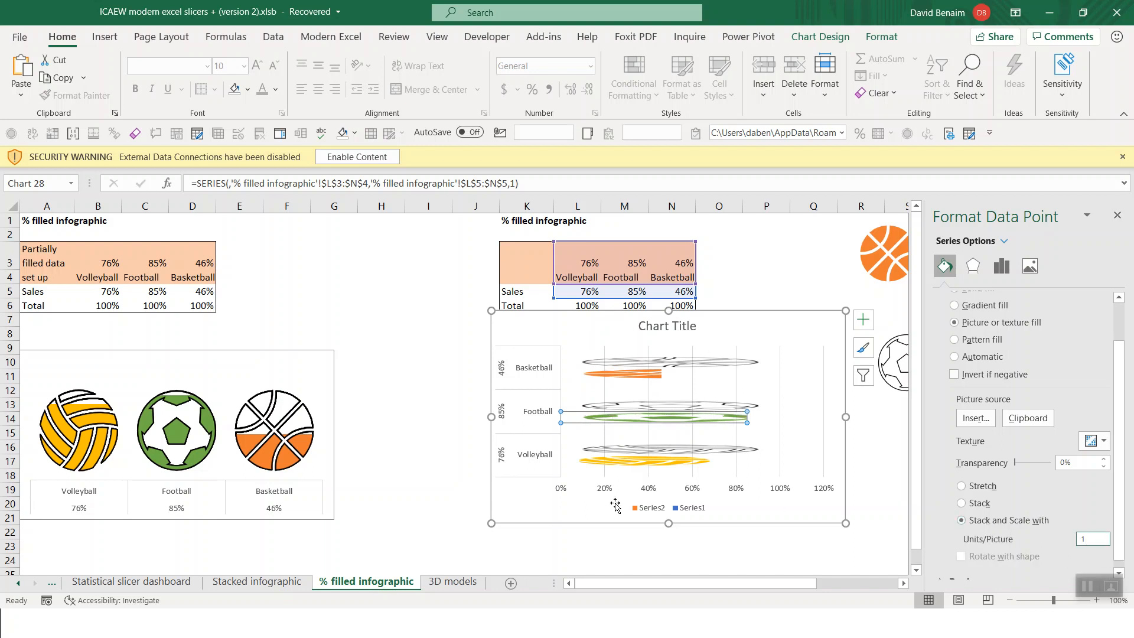
{"action": "left_click", "coordinate": [643, 464]}
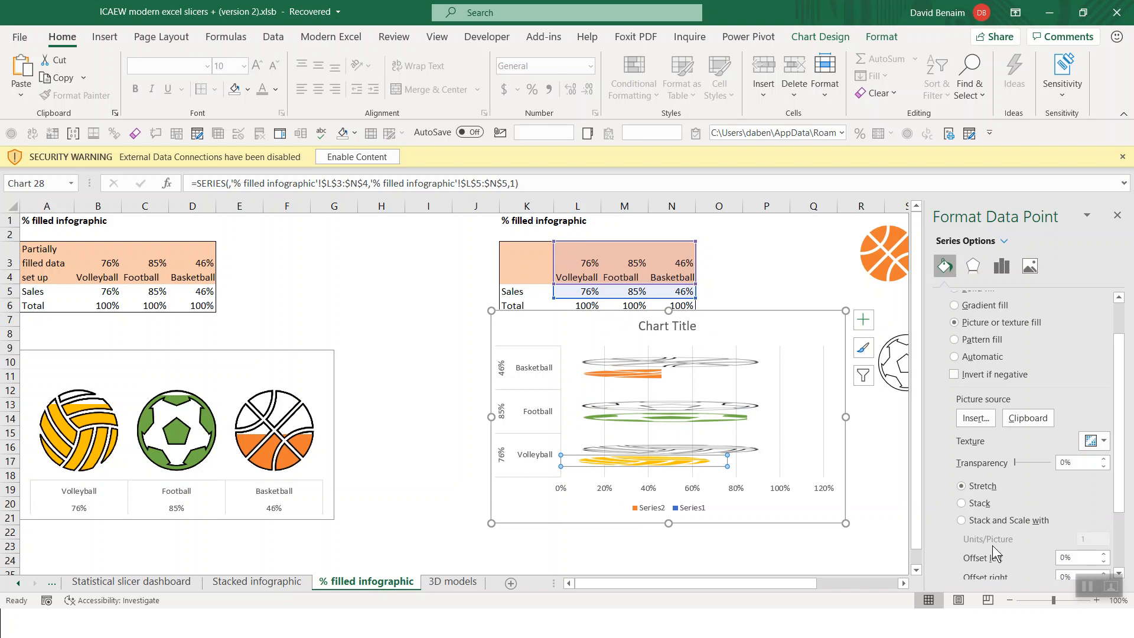
{"action": "left_click", "coordinate": [972, 523]}
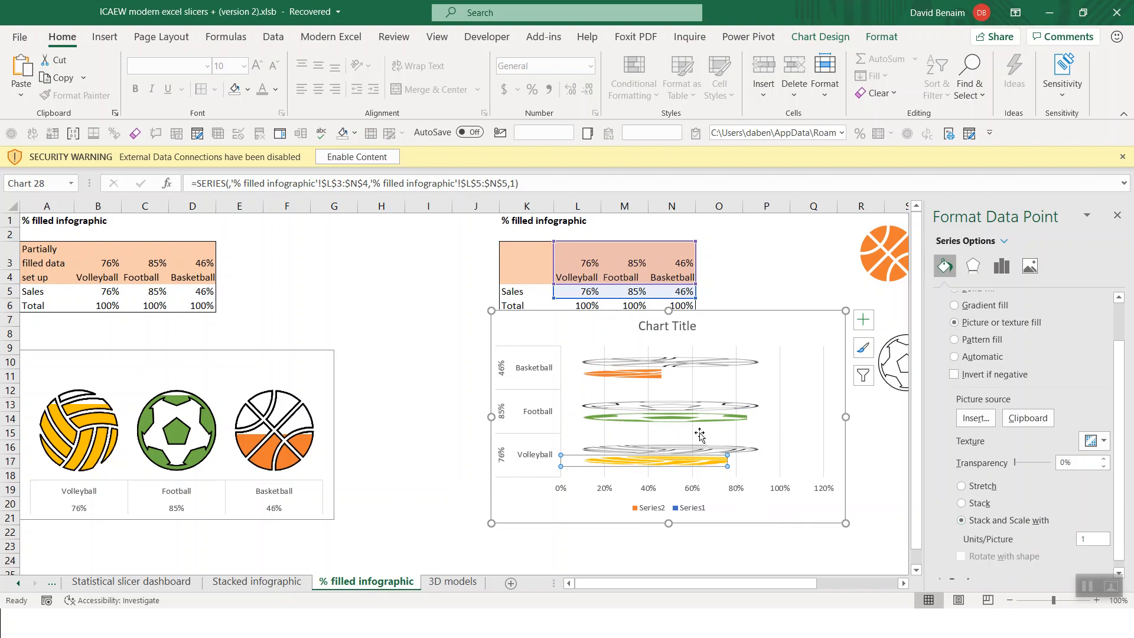
Step: Set the Series2 bars' series overlap to 100% and gap width to 14%
{"action": "left_click", "coordinate": [823, 320]}
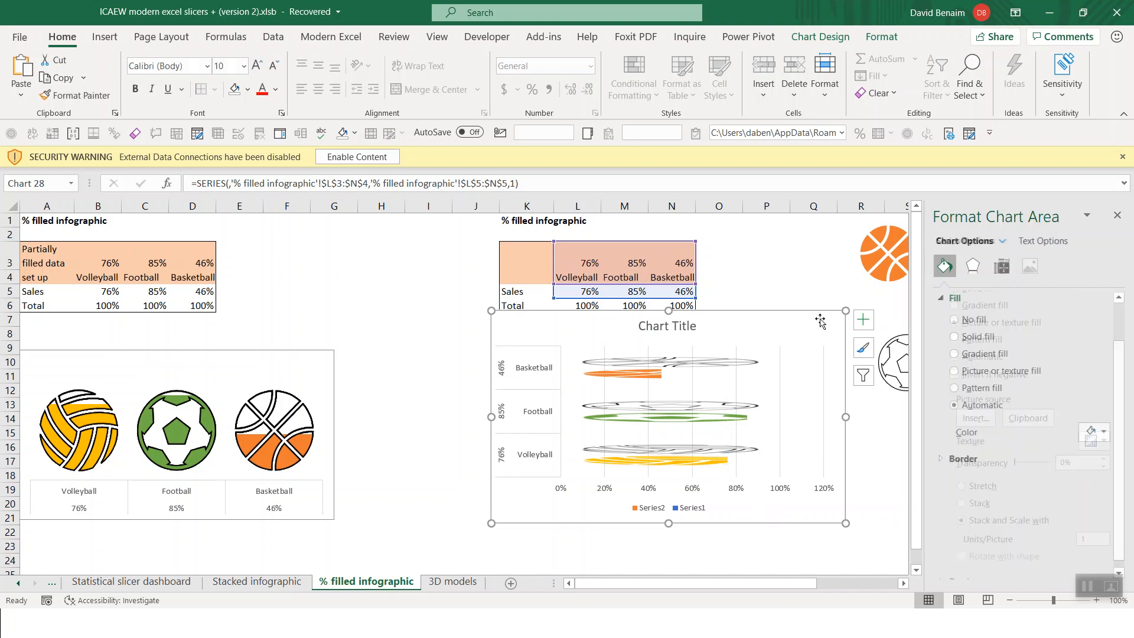
{"action": "left_click", "coordinate": [745, 368]}
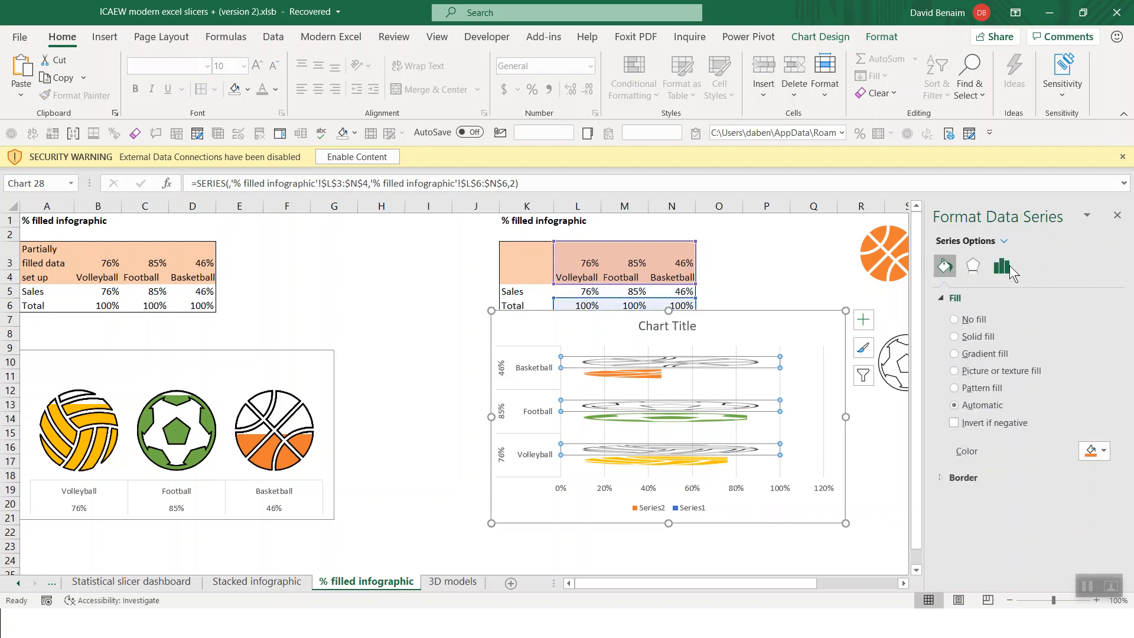
{"action": "left_click", "coordinate": [1008, 273]}
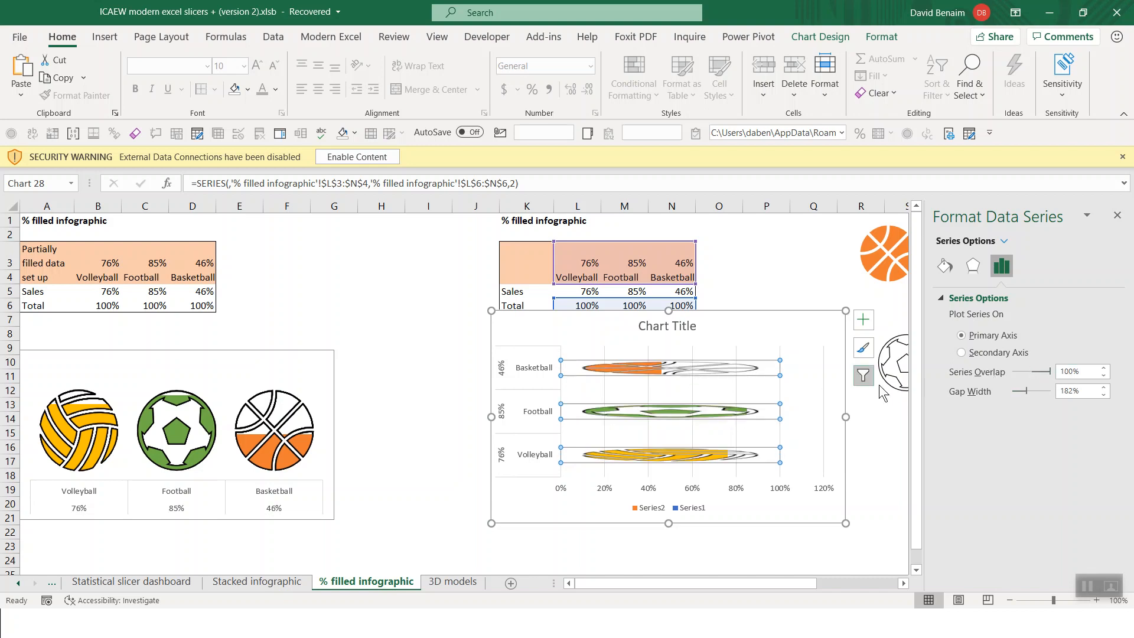
{"action": "left_click_drag", "start_coordinate": [1027, 389], "coordinate": [1015, 394]}
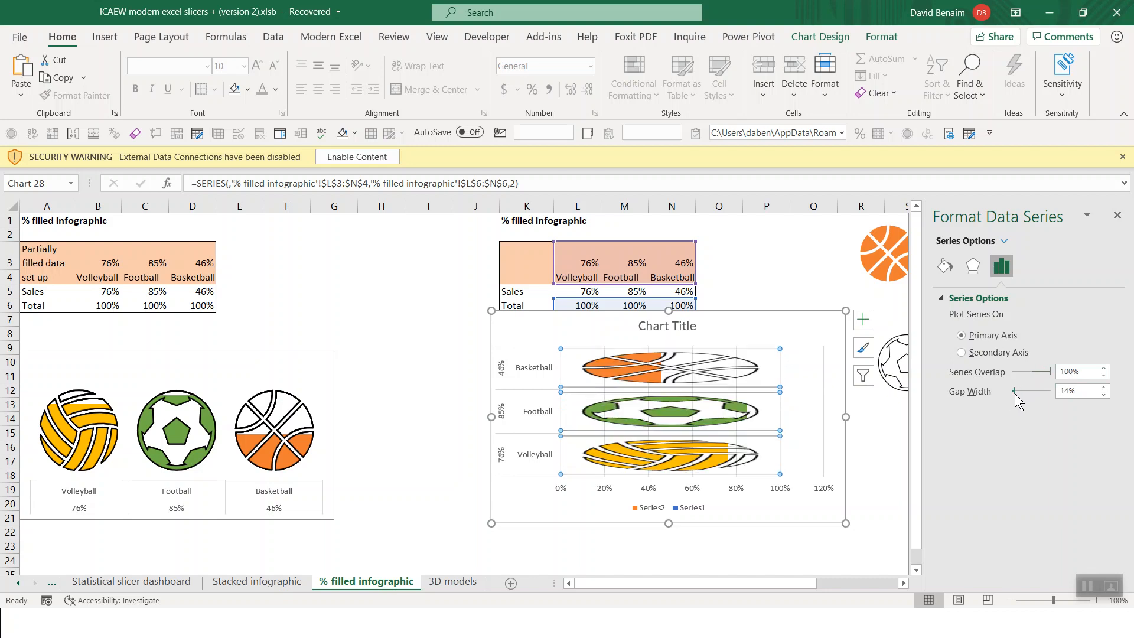
Step: Narrow the chart so that its right edge ends within column Q
{"action": "left_click_drag", "start_coordinate": [847, 418], "coordinate": [682, 413]}
{"action": "left_click", "coordinate": [625, 421]}
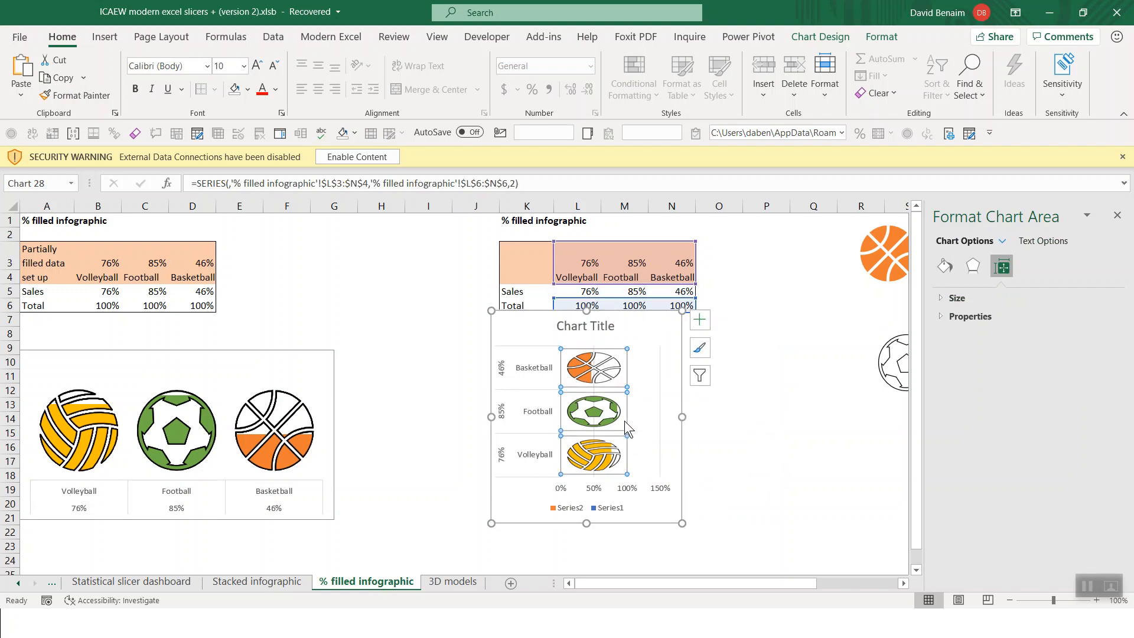
{"action": "left_click", "coordinate": [655, 415]}
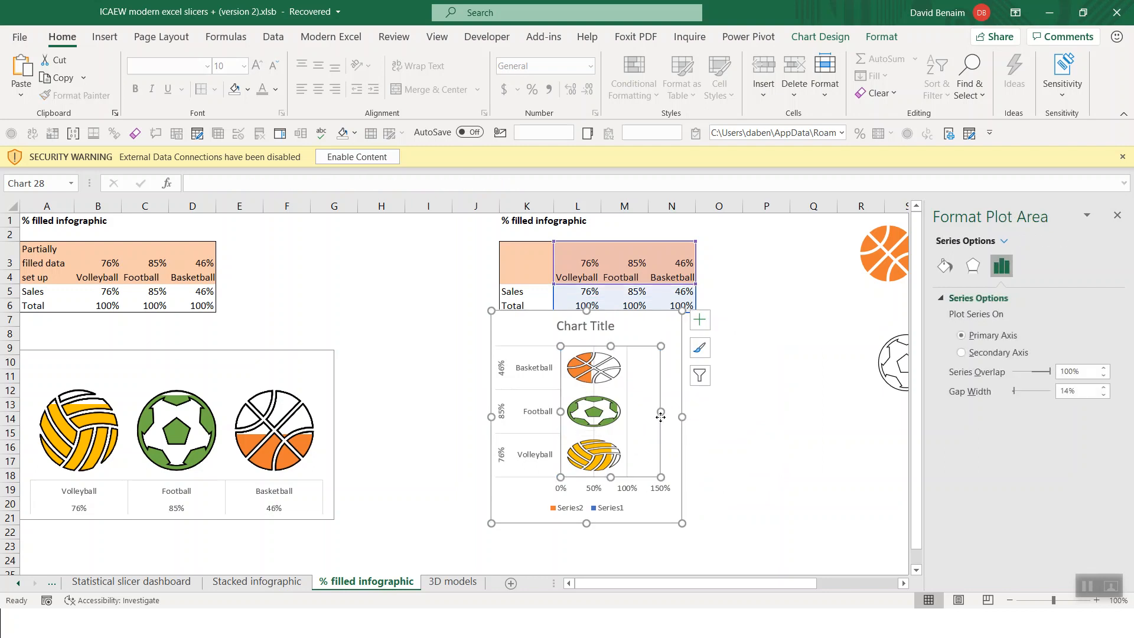
{"action": "left_click", "coordinate": [627, 409]}
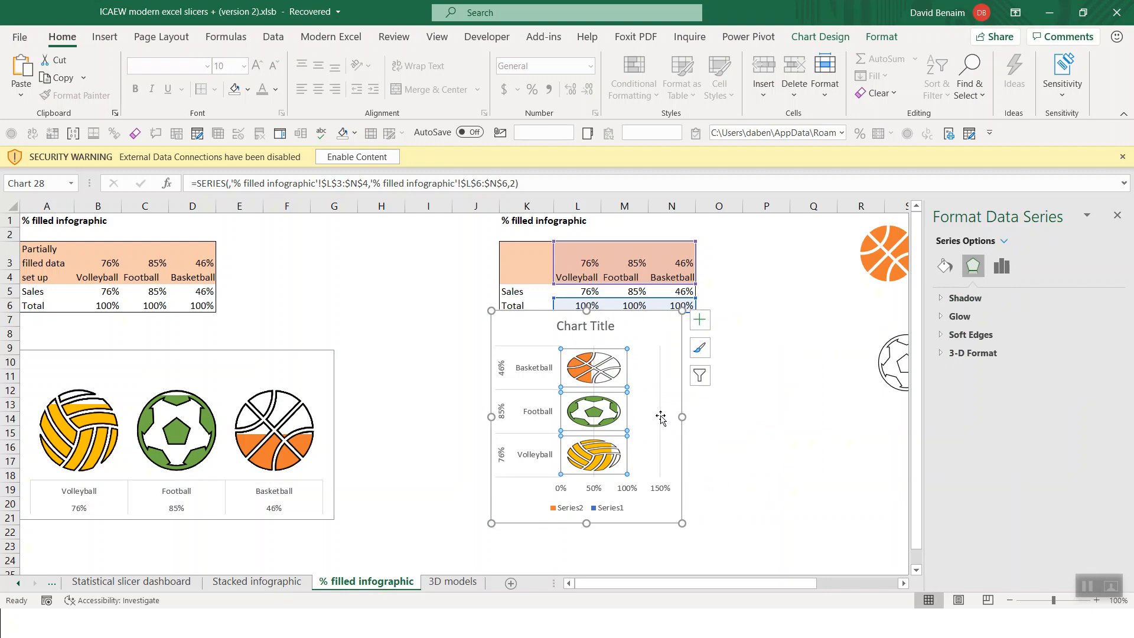
{"action": "left_click_drag", "start_coordinate": [680, 417], "coordinate": [814, 417]}
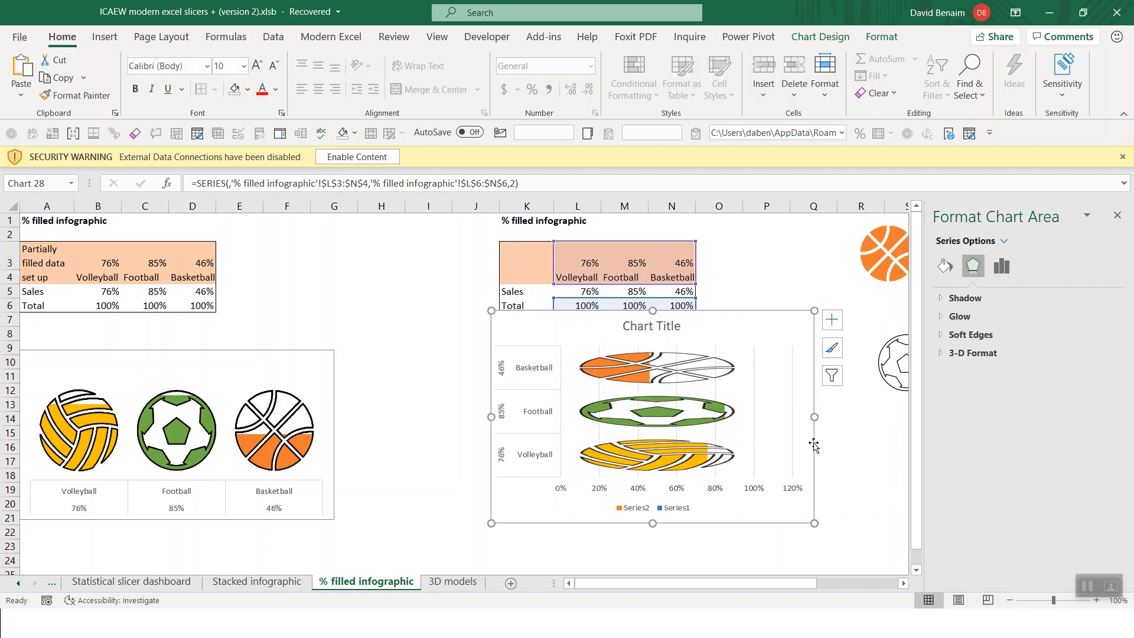
Step: Remove the gridlines and the title from the chart
{"action": "left_click", "coordinate": [753, 366]}
{"action": "left_click", "coordinate": [792, 381]}
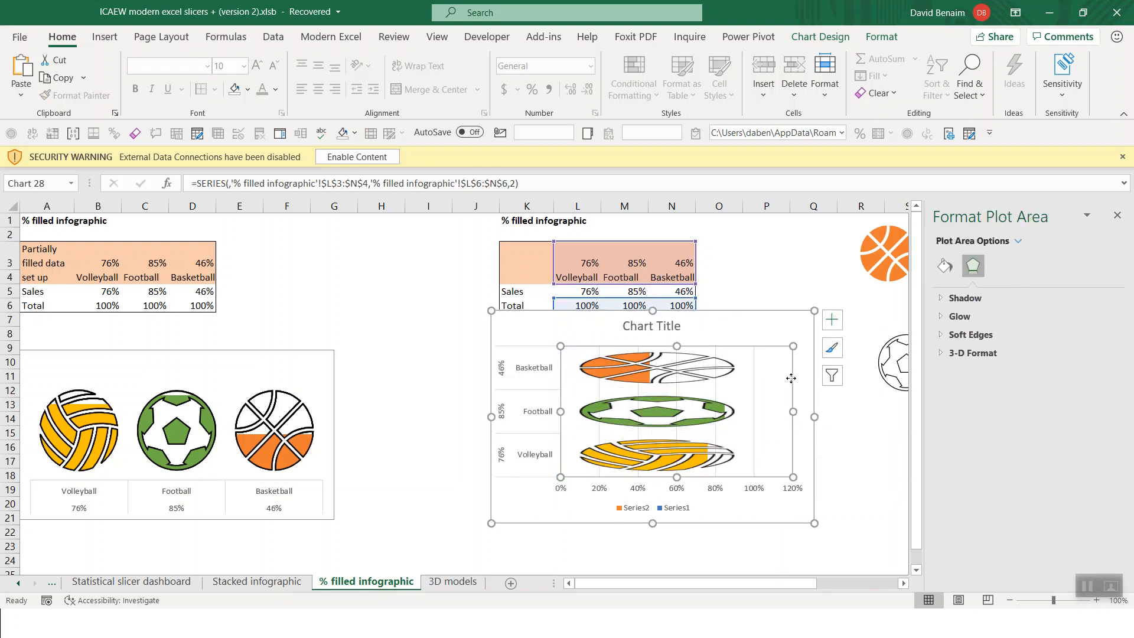
{"action": "left_click", "coordinate": [832, 320]}
{"action": "left_click", "coordinate": [864, 426]}
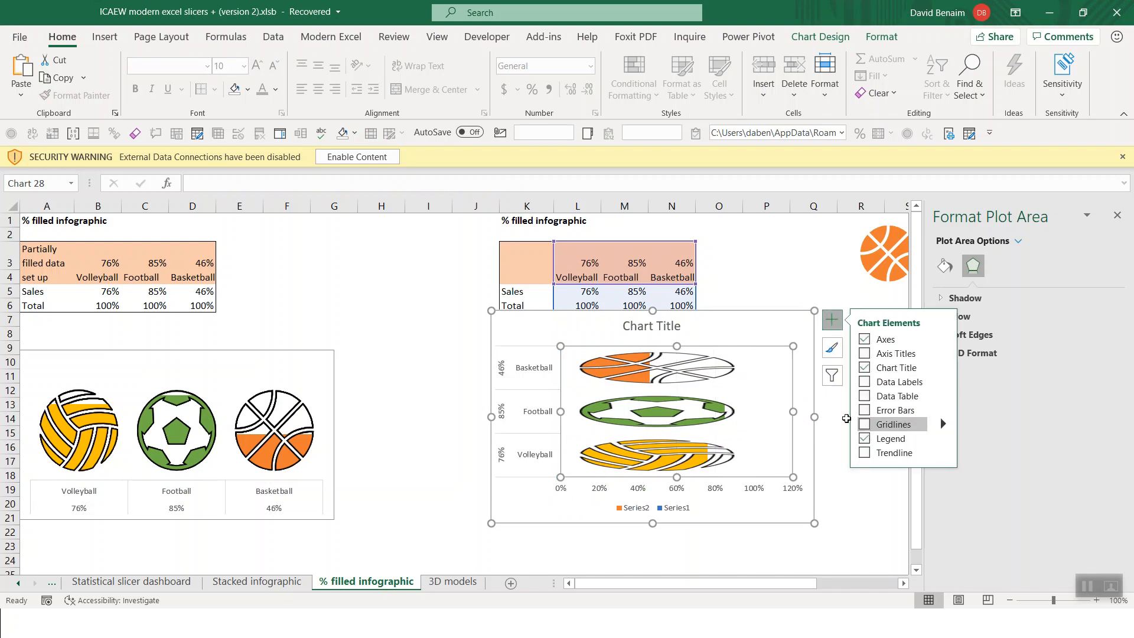
{"action": "left_click", "coordinate": [673, 332]}
{"action": "key", "text": "Delete"}
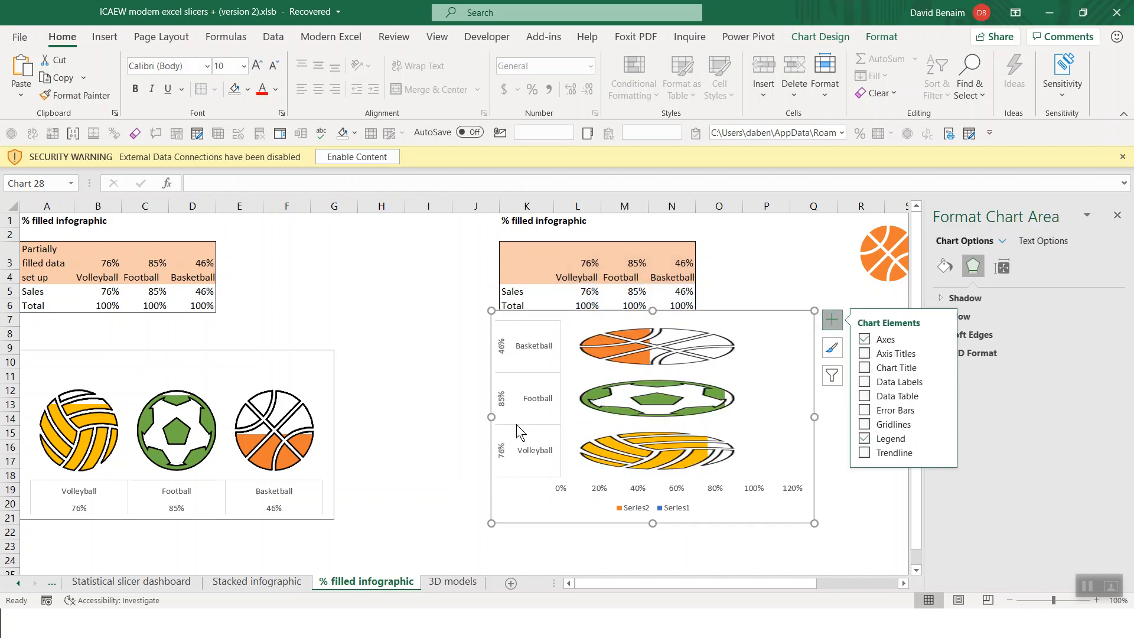
Step: Remove the horizontal percentage axis and the legend from the chart
{"action": "left_click", "coordinate": [598, 489]}
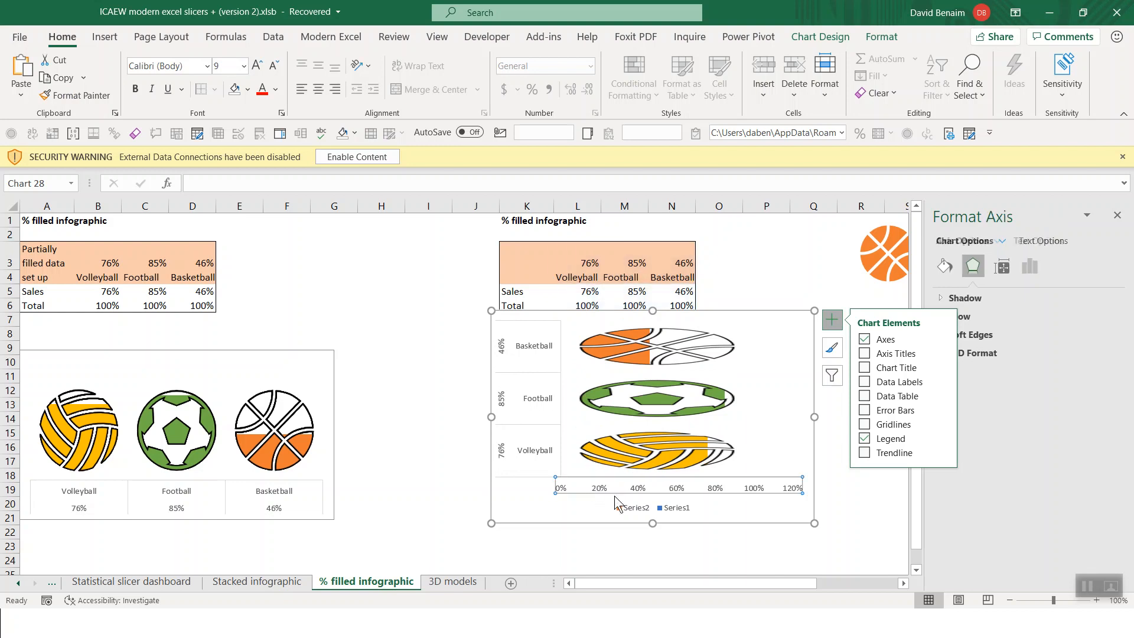
{"action": "key", "text": "Delete"}
{"action": "left_click", "coordinate": [644, 512]}
{"action": "key", "text": "Delete"}
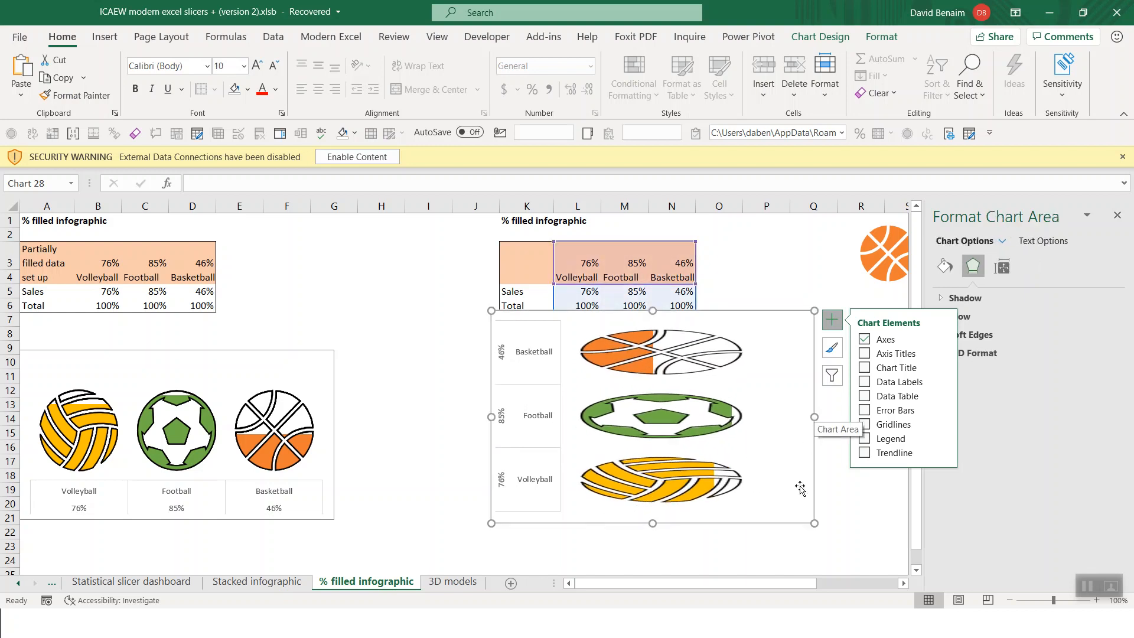
Step: Make the chart narrower and taller so its balls look round, and move it to just below the data table, reaching into column O
{"action": "left_click_drag", "start_coordinate": [814, 523], "coordinate": [685, 564]}
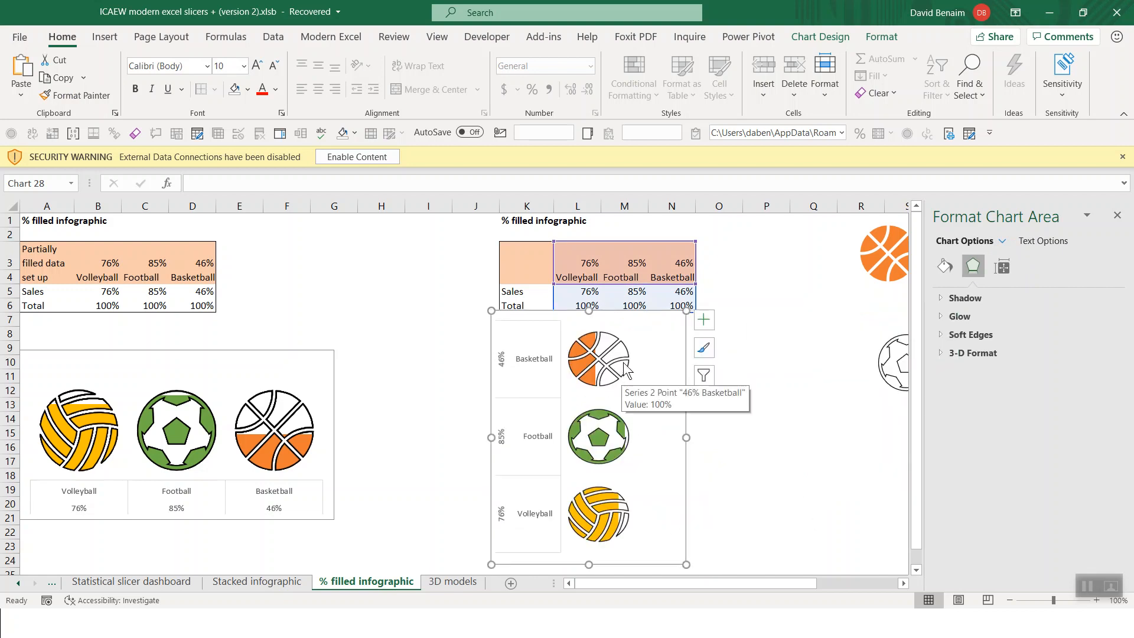
{"action": "left_click_drag", "start_coordinate": [652, 325], "coordinate": [686, 329]}
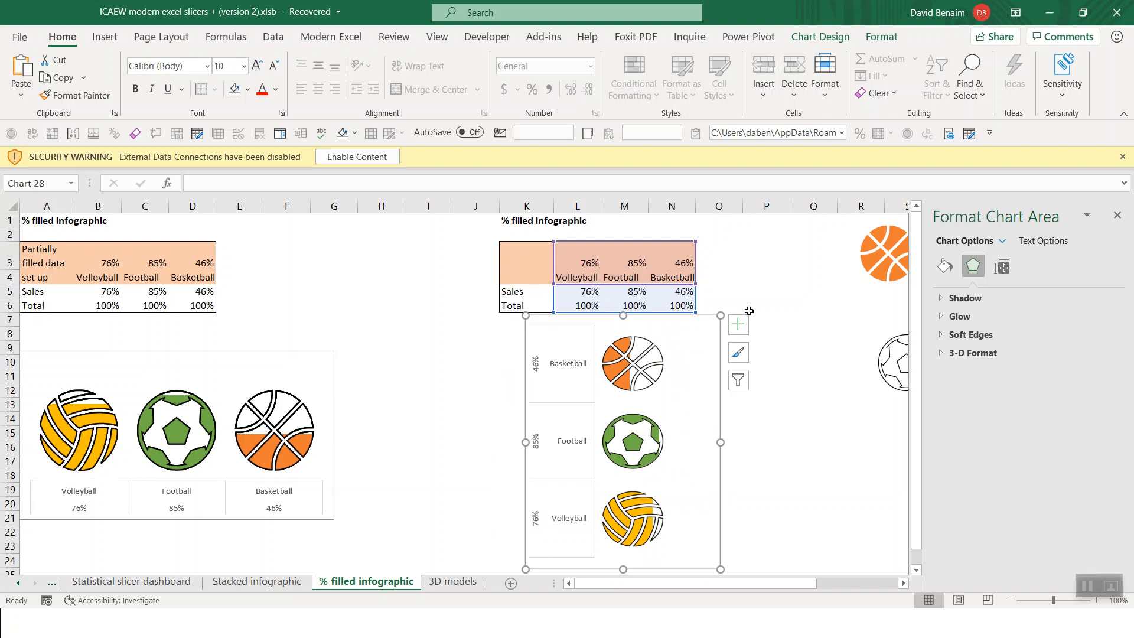
{"action": "left_click", "coordinate": [775, 302]}
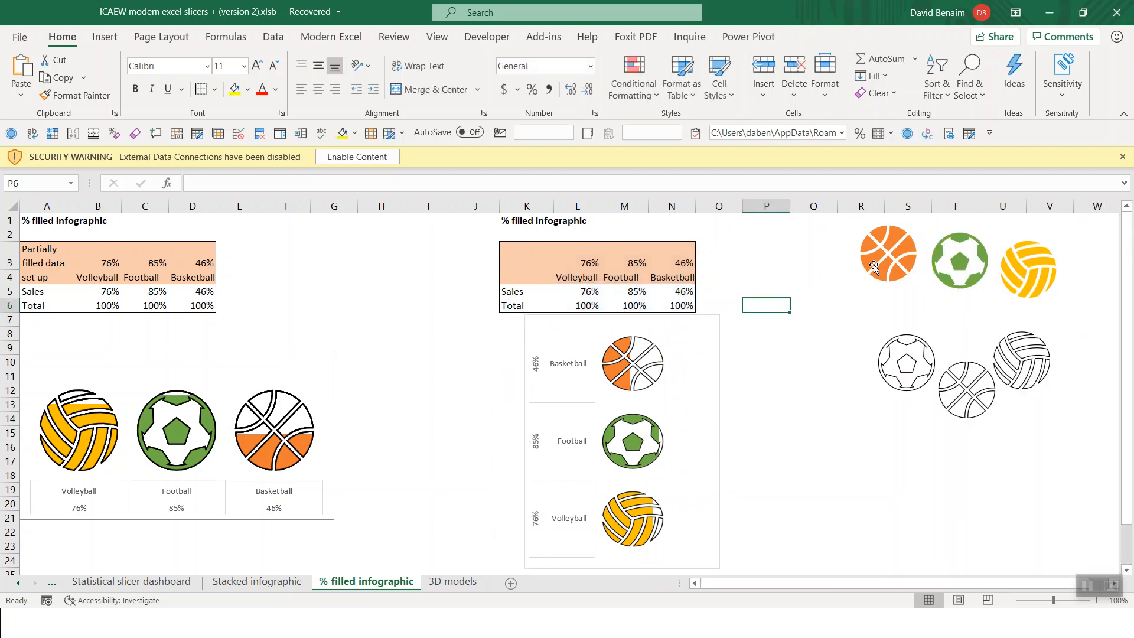
Step: Move the orange basketball and yellow volleyball icons roughly in line with the green football icon
{"action": "left_click_drag", "start_coordinate": [874, 267], "coordinate": [877, 276]}
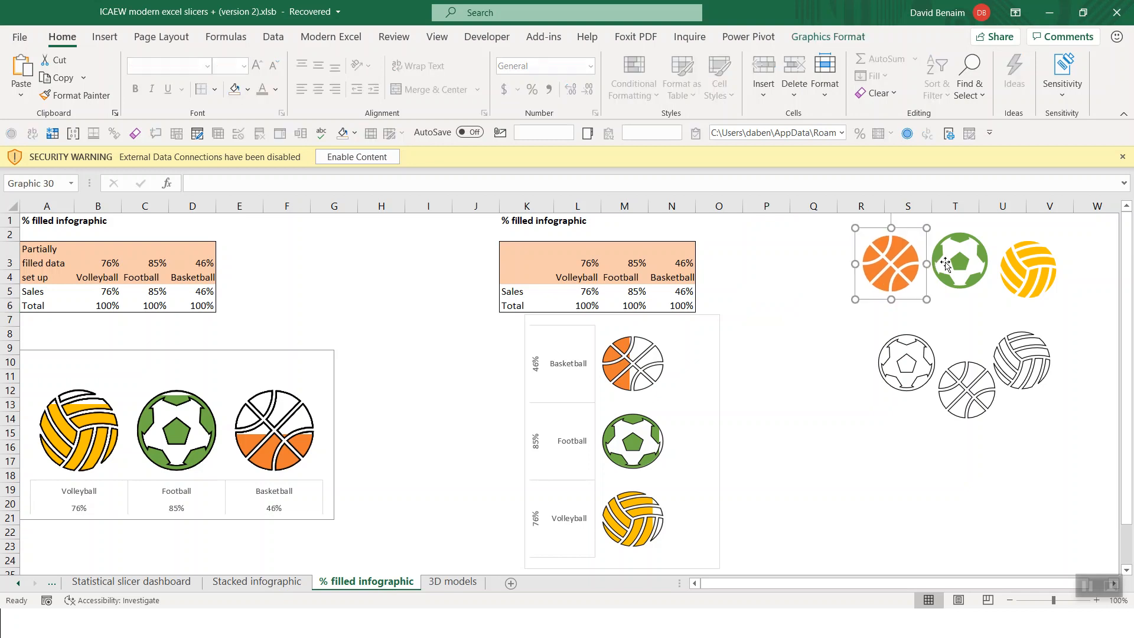
{"action": "left_click_drag", "start_coordinate": [1034, 266], "coordinate": [1038, 254]}
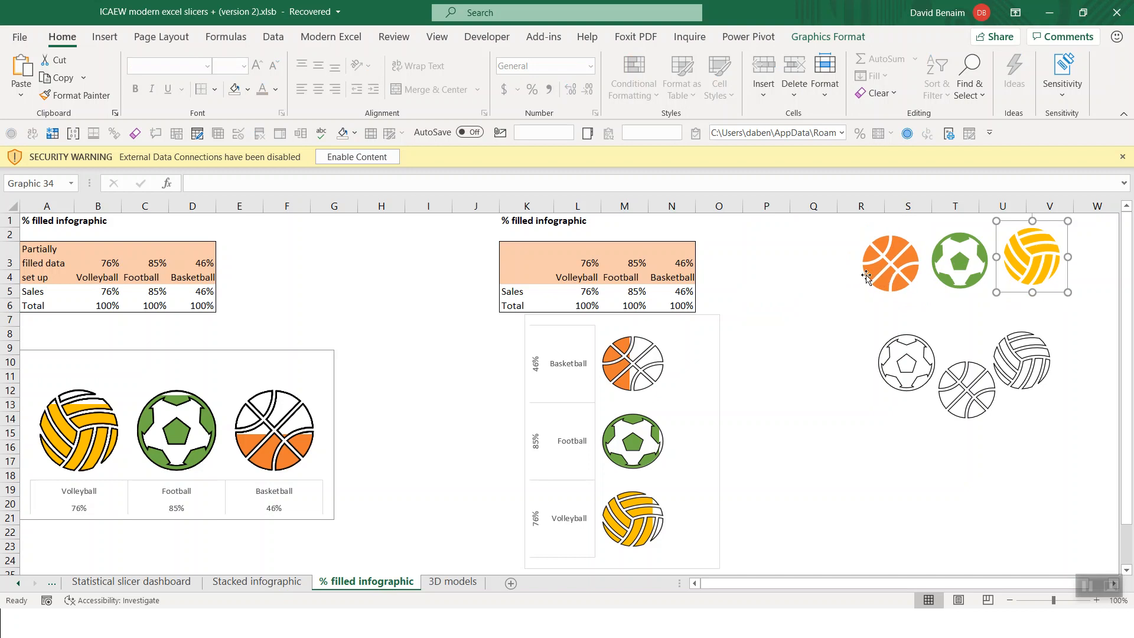
{"action": "left_click", "coordinate": [776, 291]}
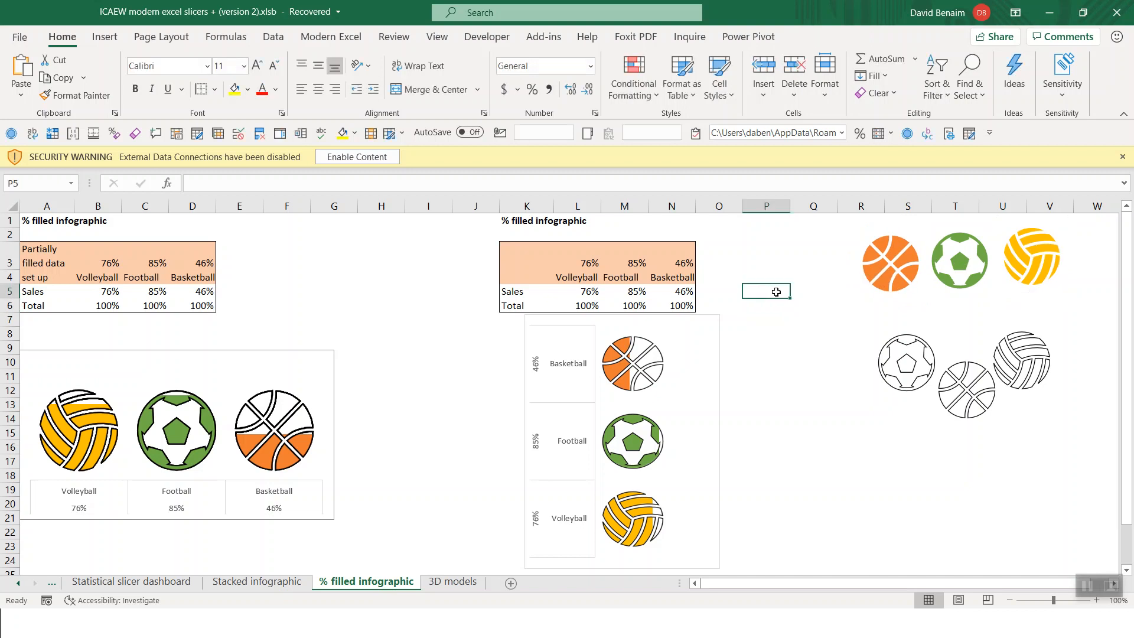
Step: Switch to the Noun Project site in Chrome and look through its home page for what icons it offers
{"action": "key", "text": "alt+Tab"}
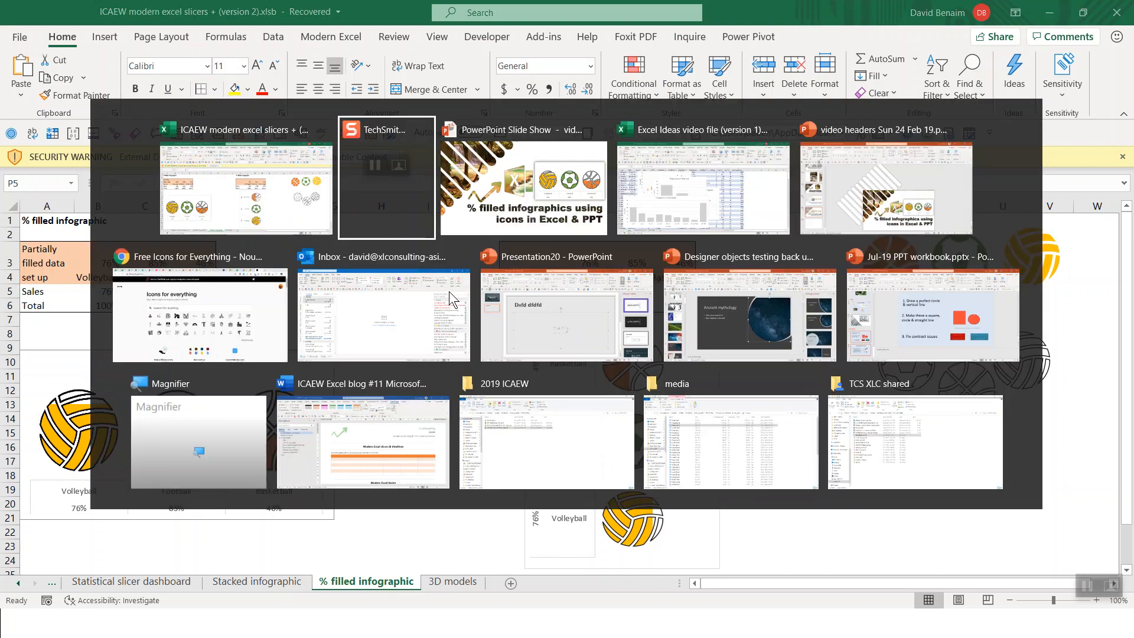
{"action": "left_click", "coordinate": [254, 290]}
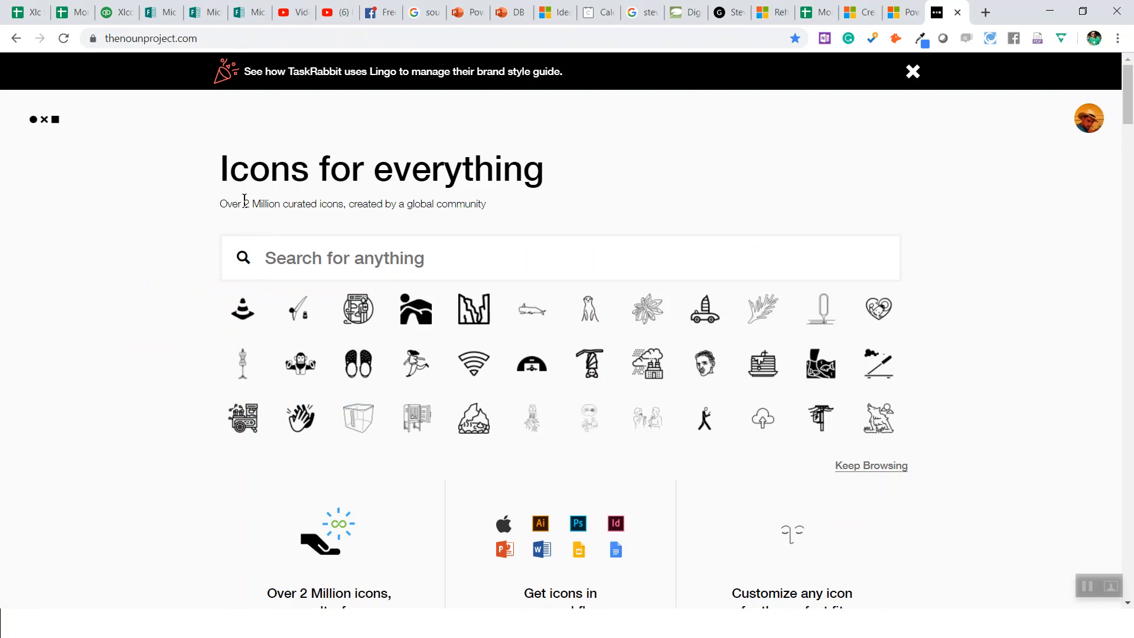
{"action": "left_click_drag", "start_coordinate": [246, 201], "coordinate": [483, 218]}
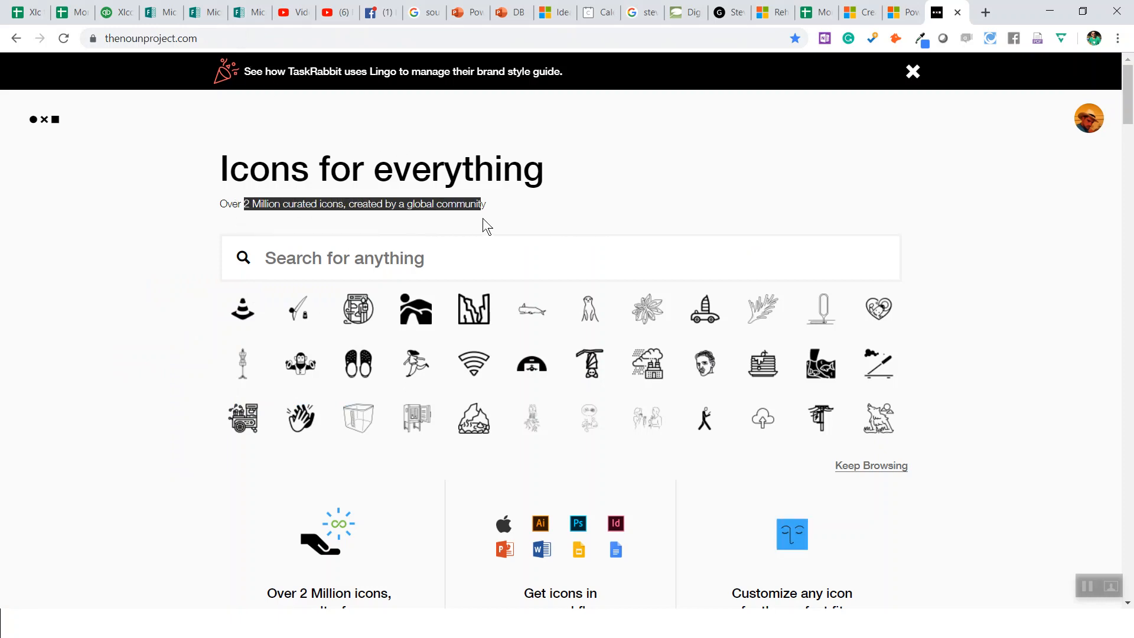
{"action": "left_click", "coordinate": [550, 200]}
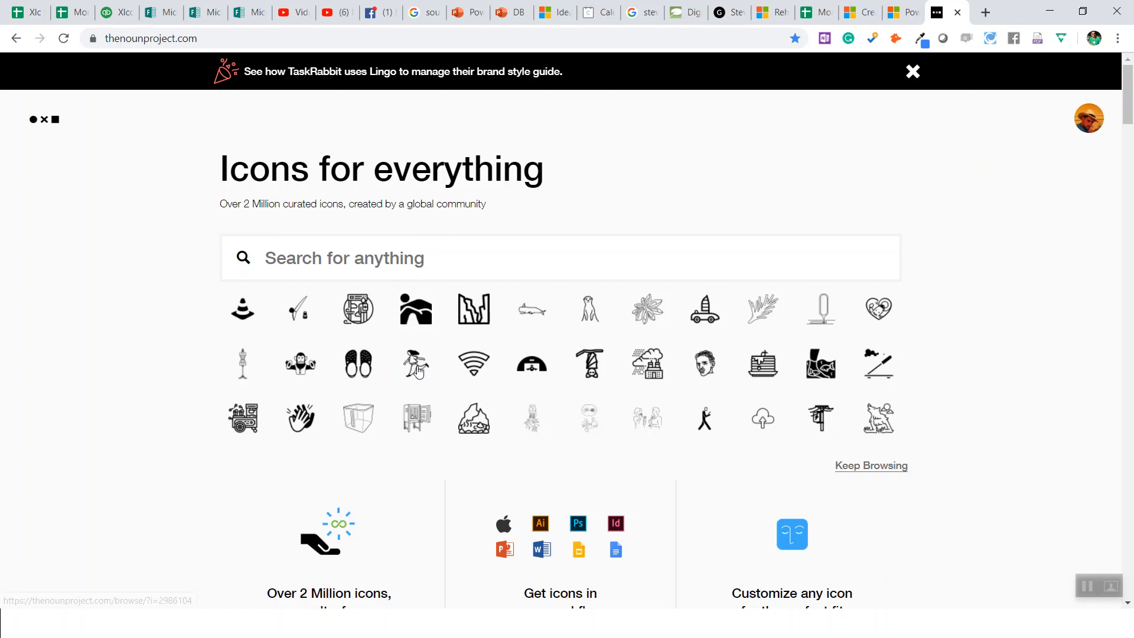
{"action": "scroll", "coordinate": [417, 367], "scroll_direction": "down", "scroll_amount": 15}
{"action": "scroll", "coordinate": [417, 368], "scroll_direction": "down", "scroll_amount": 8}
{"action": "scroll", "coordinate": [420, 375], "scroll_direction": "up", "scroll_amount": 15}
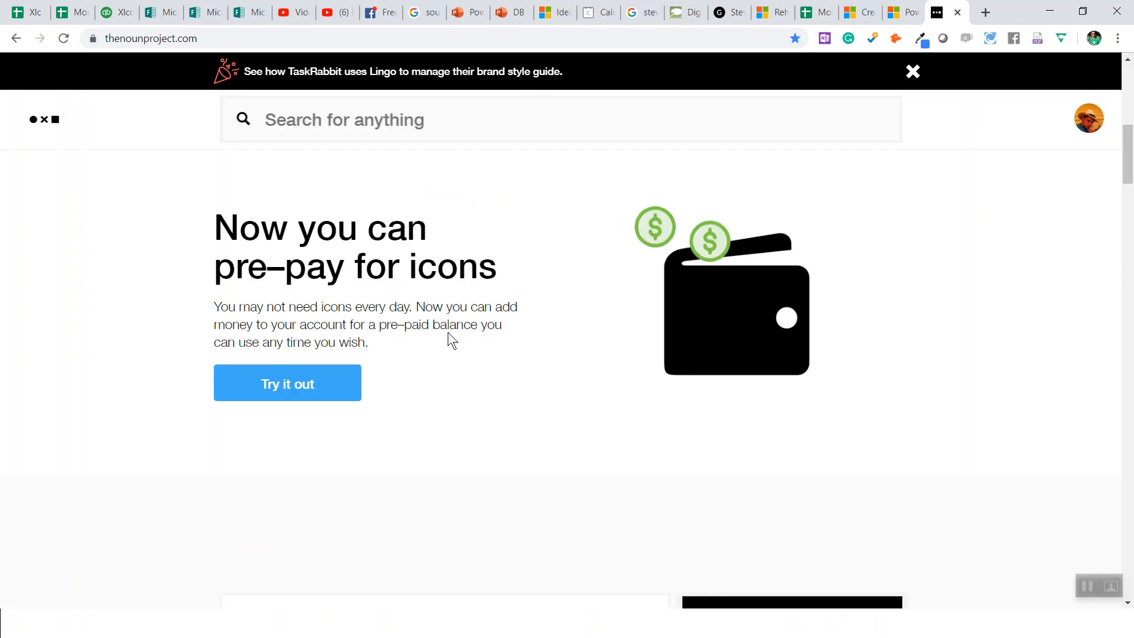
{"action": "scroll", "coordinate": [471, 310], "scroll_direction": "up", "scroll_amount": 10}
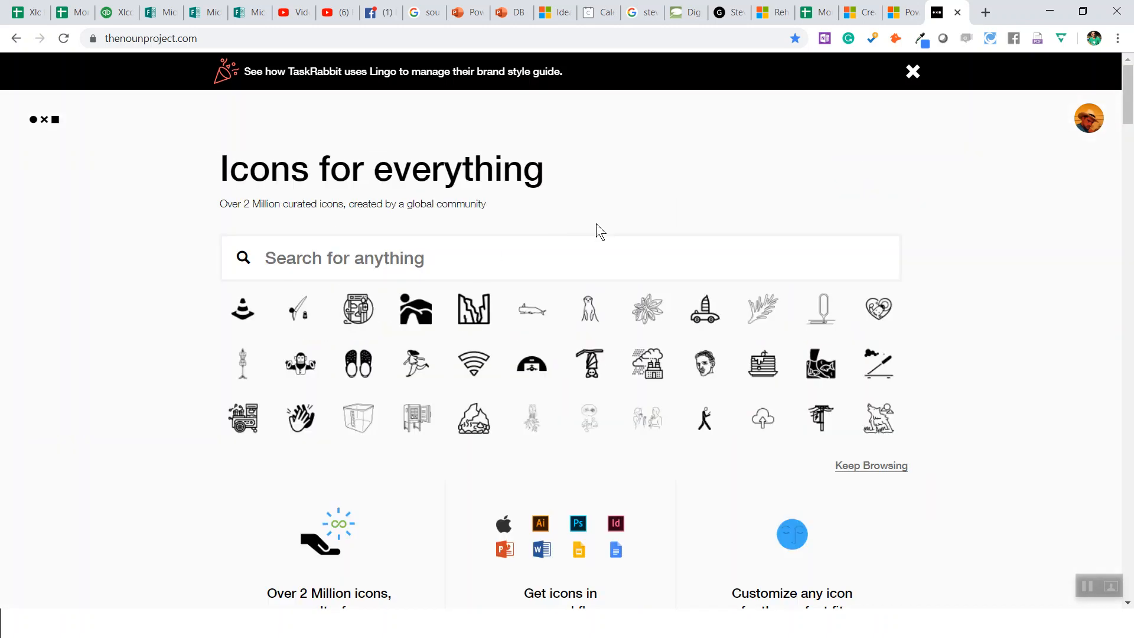